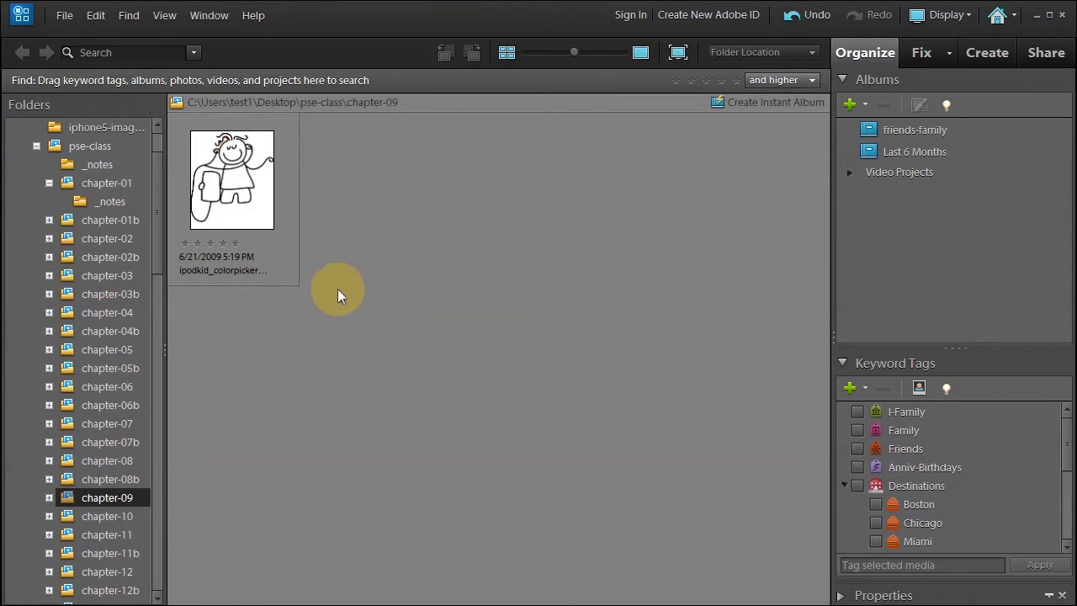
# Select the ipodkid_colorpicker thumbnail and bring up its menu to edit it in the Editor
pyautogui.click(221, 186)
pyautogui.rightClick(218, 182)
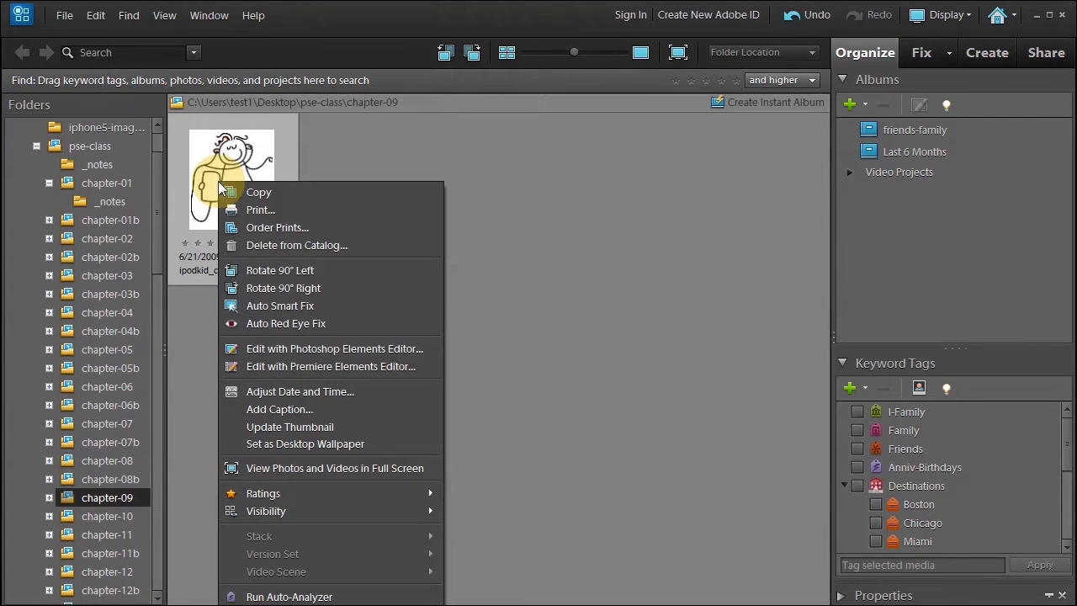
pyautogui.click(296, 350)
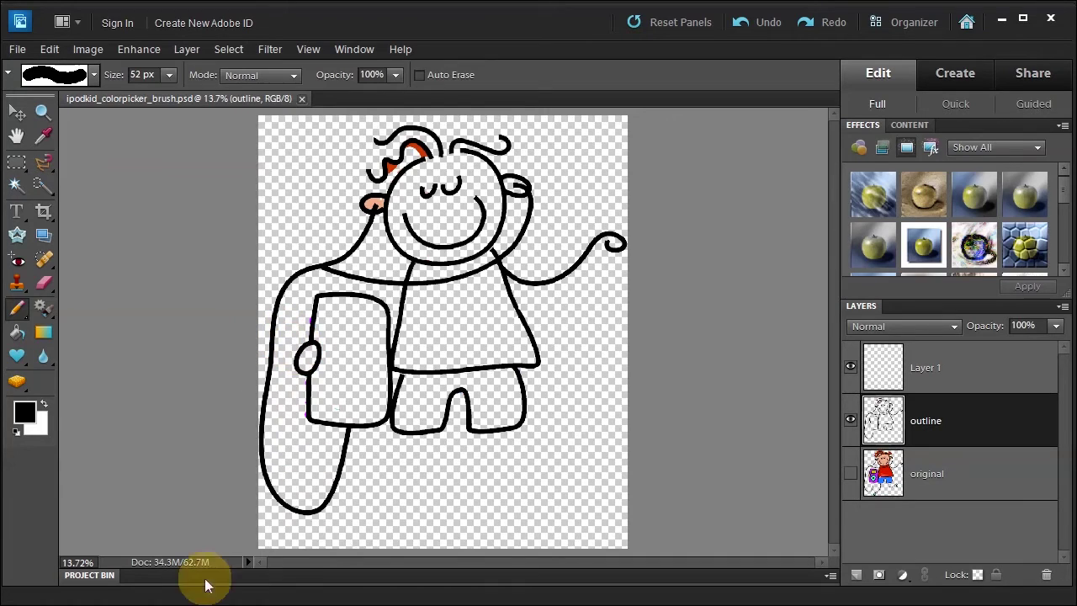
pyautogui.click(89, 577)
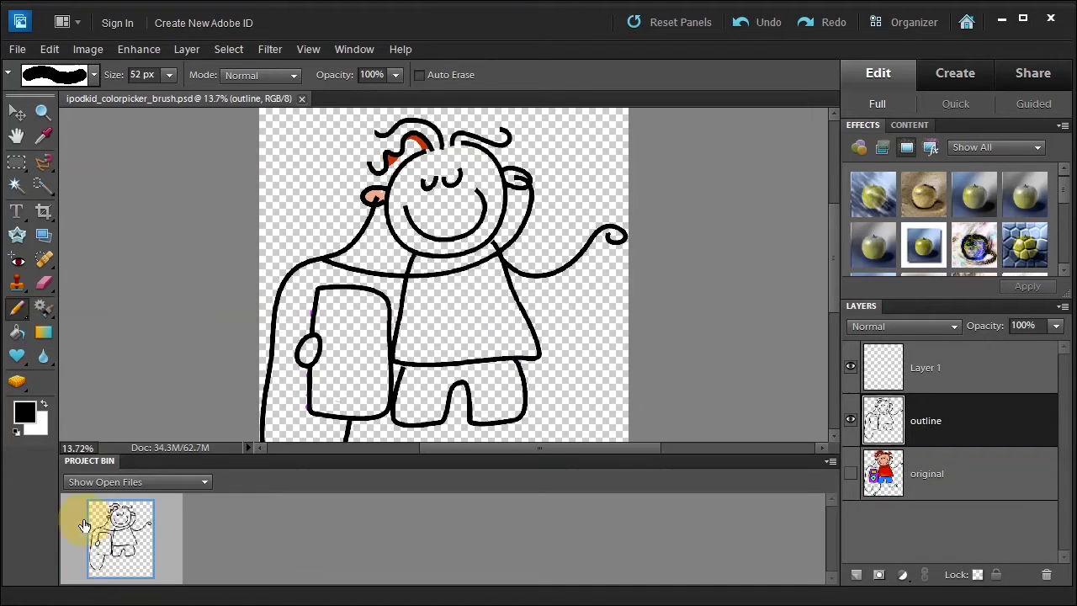
pyautogui.click(89, 460)
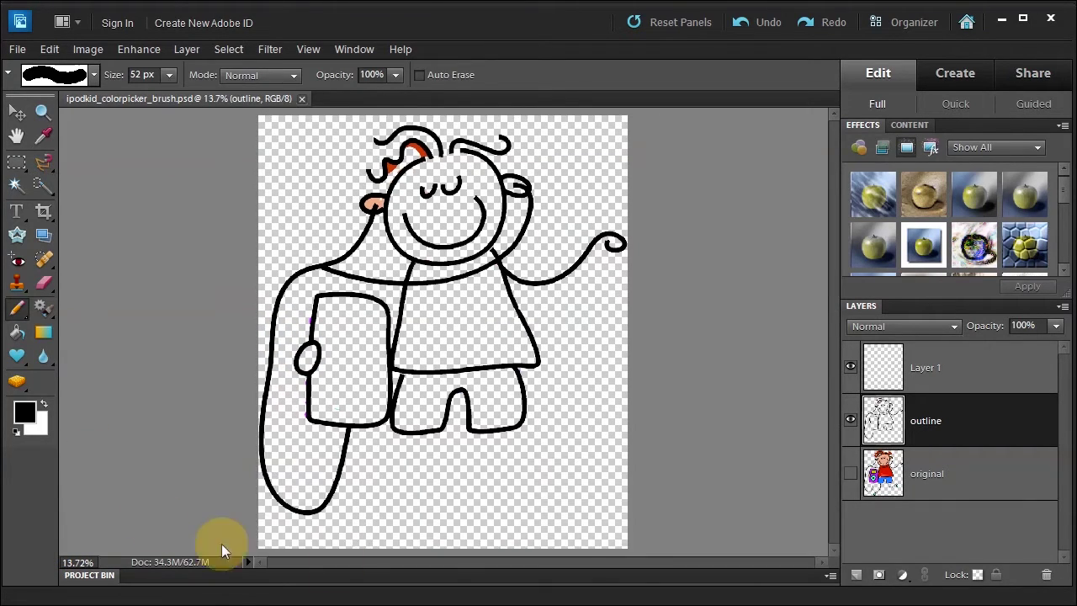
pyautogui.click(361, 51)
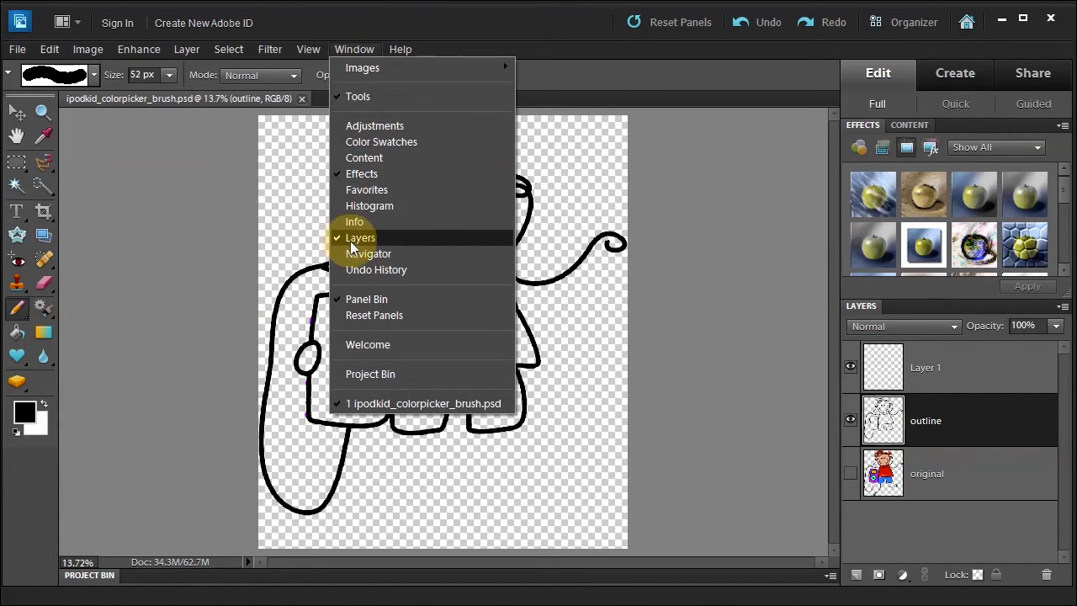
pyautogui.click(598, 66)
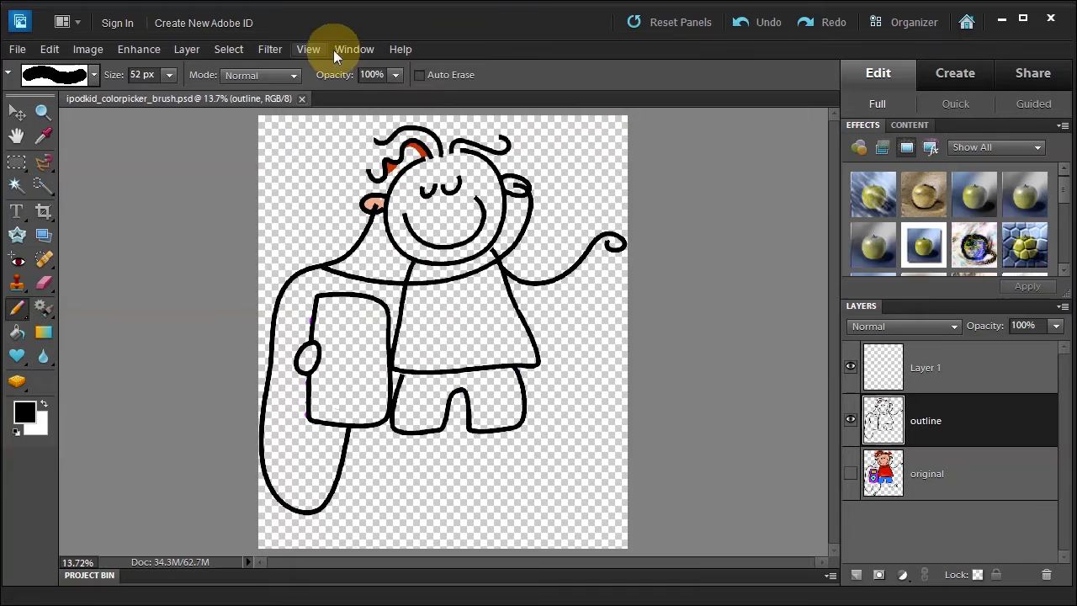
pyautogui.click(367, 56)
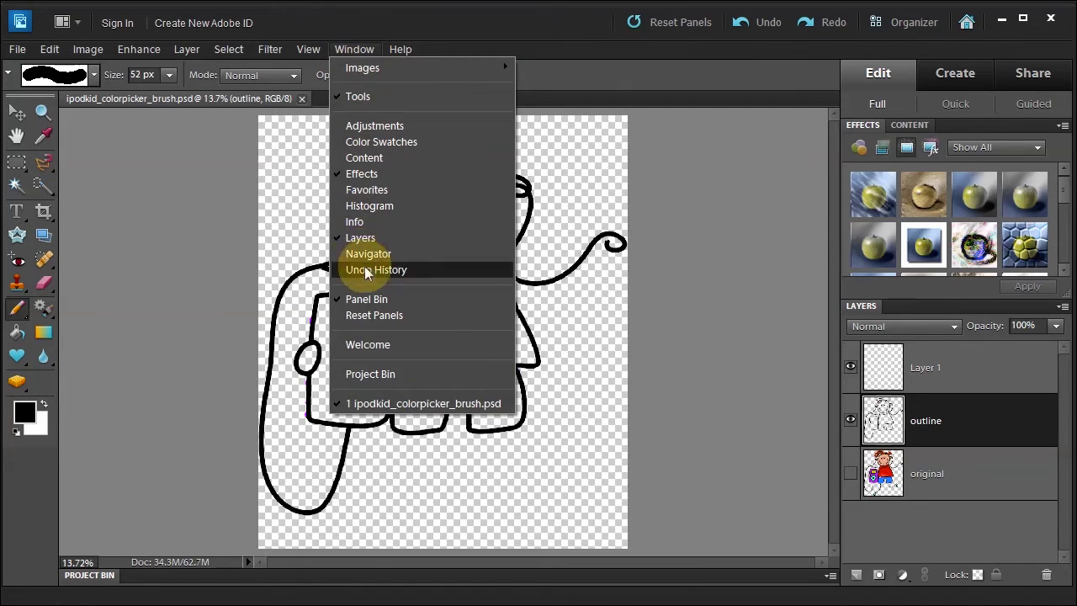
pyautogui.moveTo(296, 43)
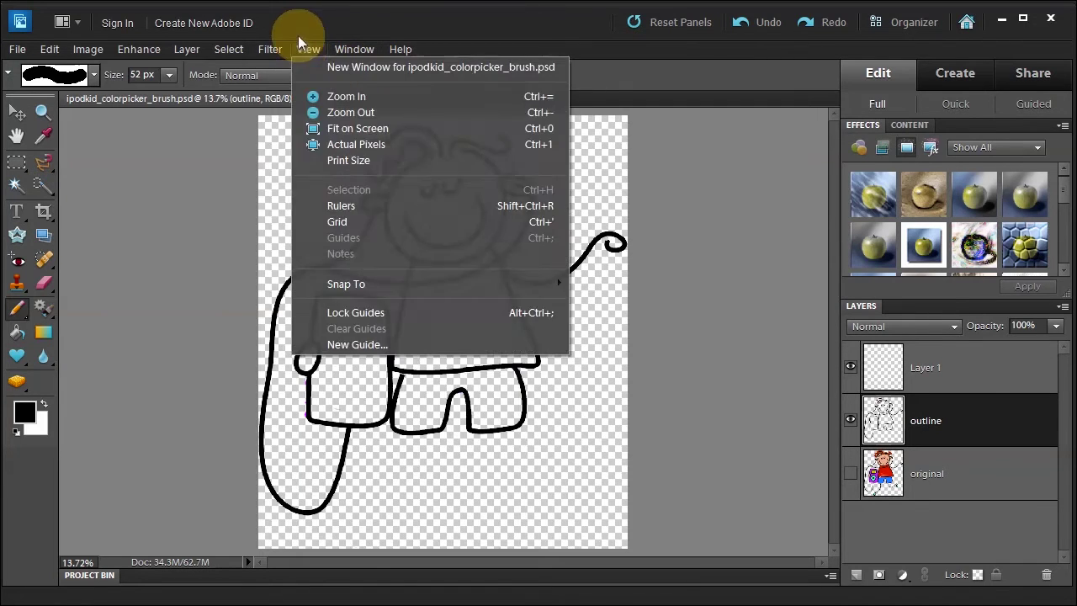
pyautogui.click(340, 206)
pyautogui.click(308, 51)
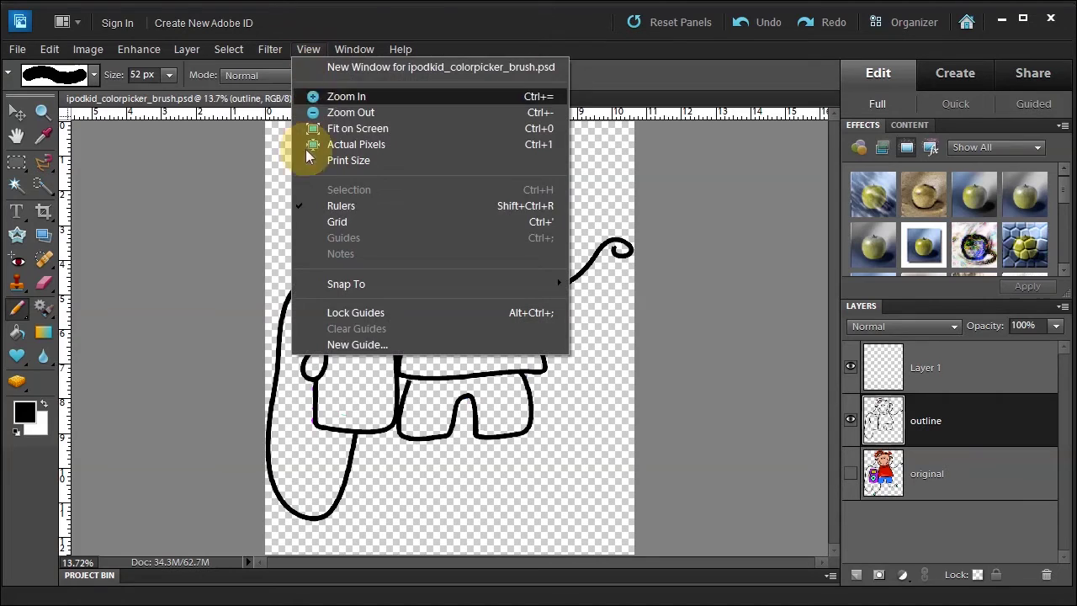
pyautogui.click(317, 208)
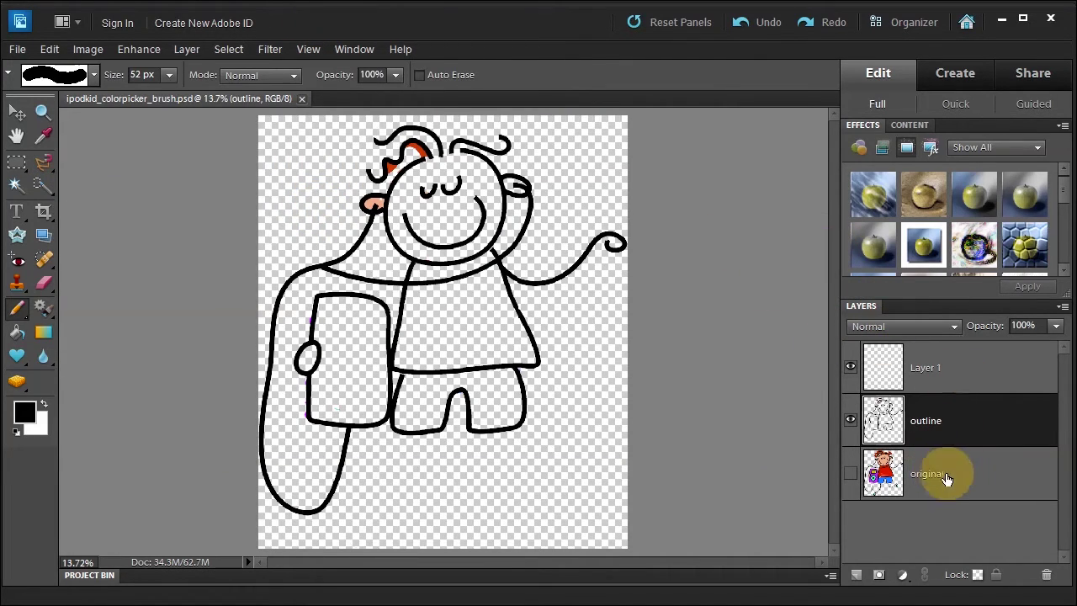
# Briefly preview the coloured original, then select Layer 1 and switch to the Brush tool with B
pyautogui.click(849, 474)
pyautogui.click(850, 473)
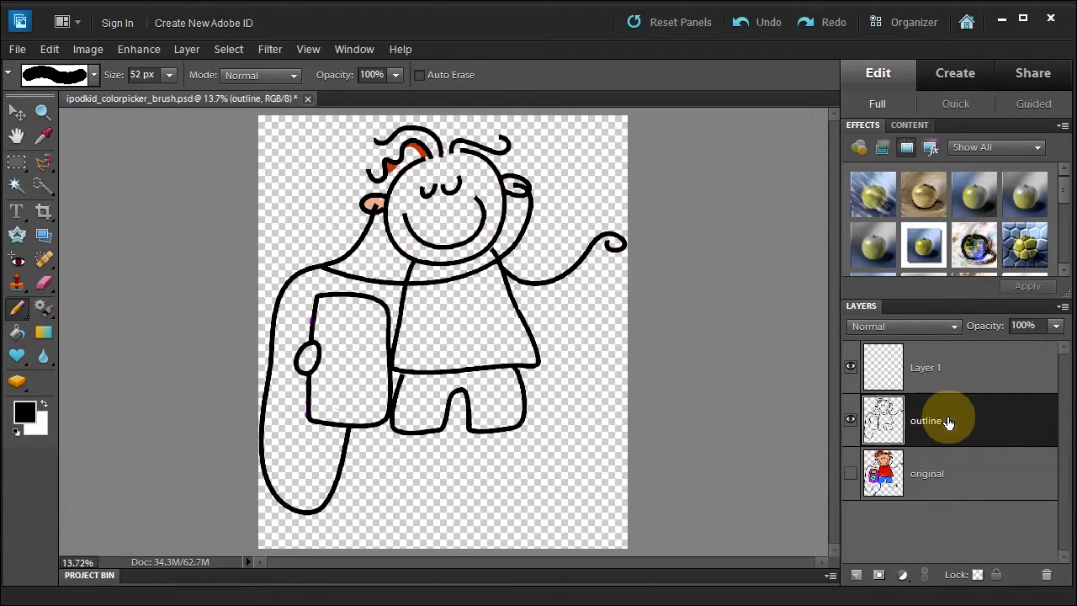
pyautogui.click(972, 375)
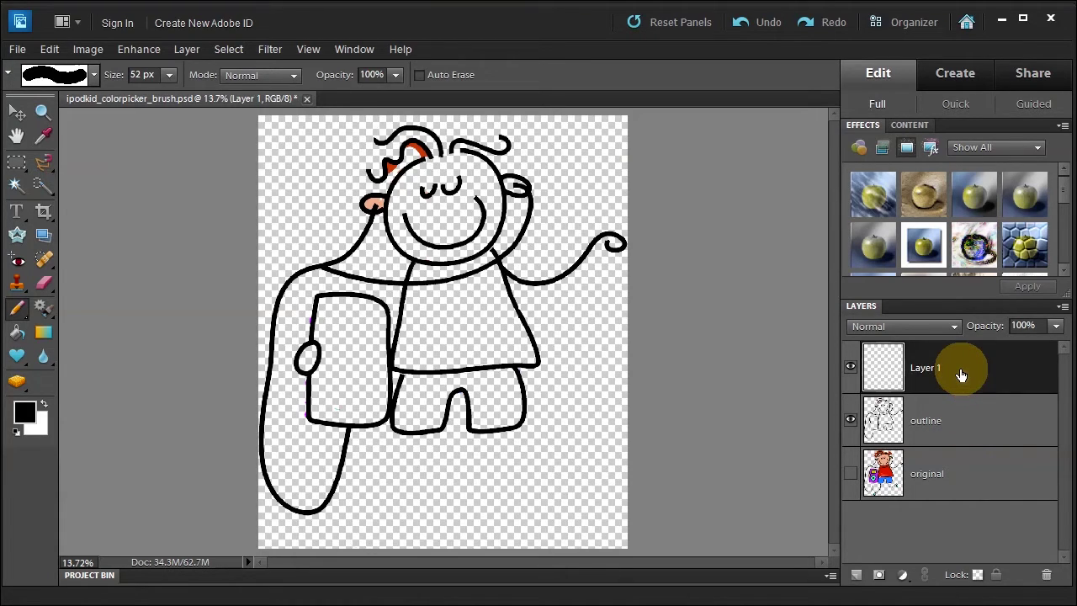
pyautogui.press('b')
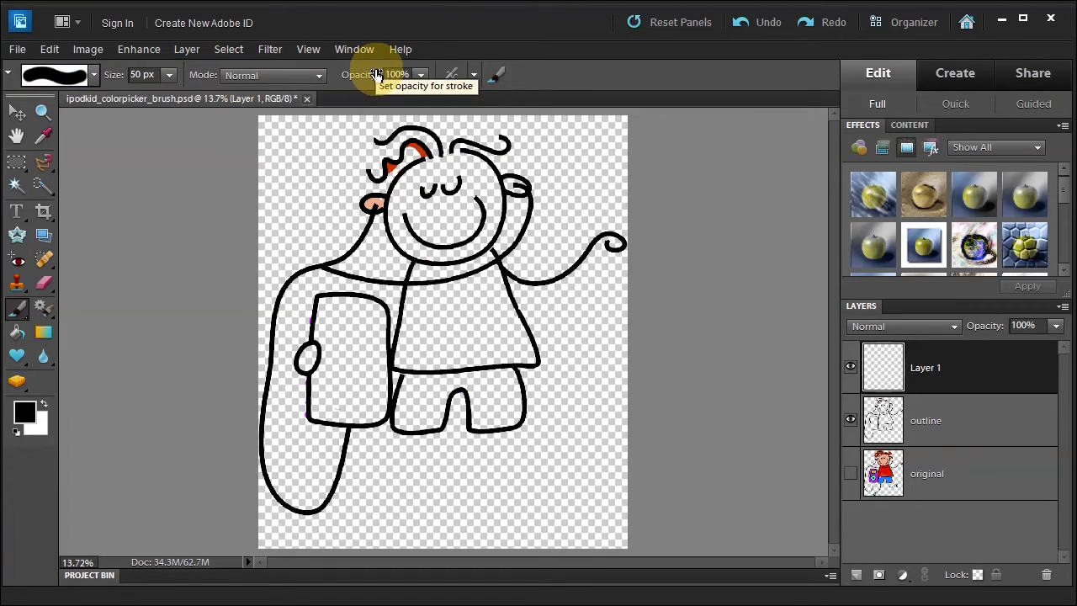
# Choose the 19 px hard round brush from the Default Brushes library in the brush picker
pyautogui.click(93, 75)
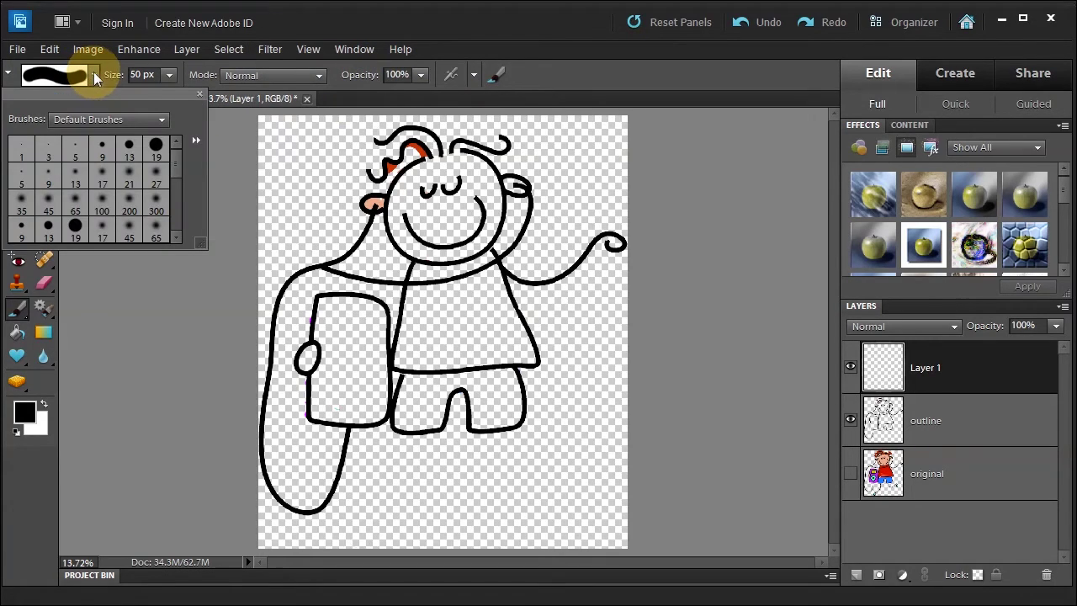
pyautogui.click(82, 122)
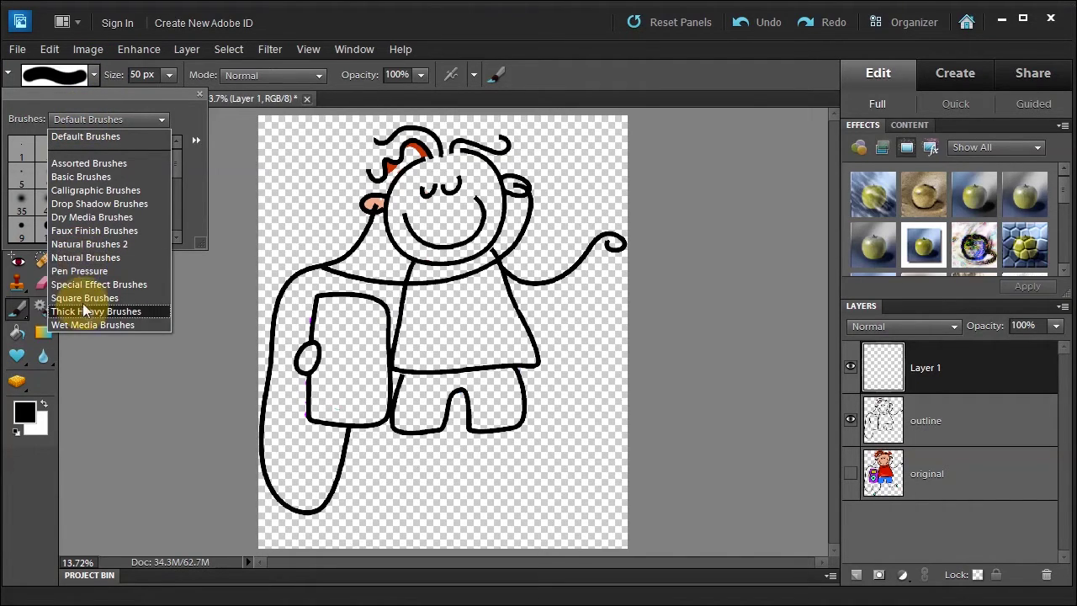
pyautogui.click(84, 118)
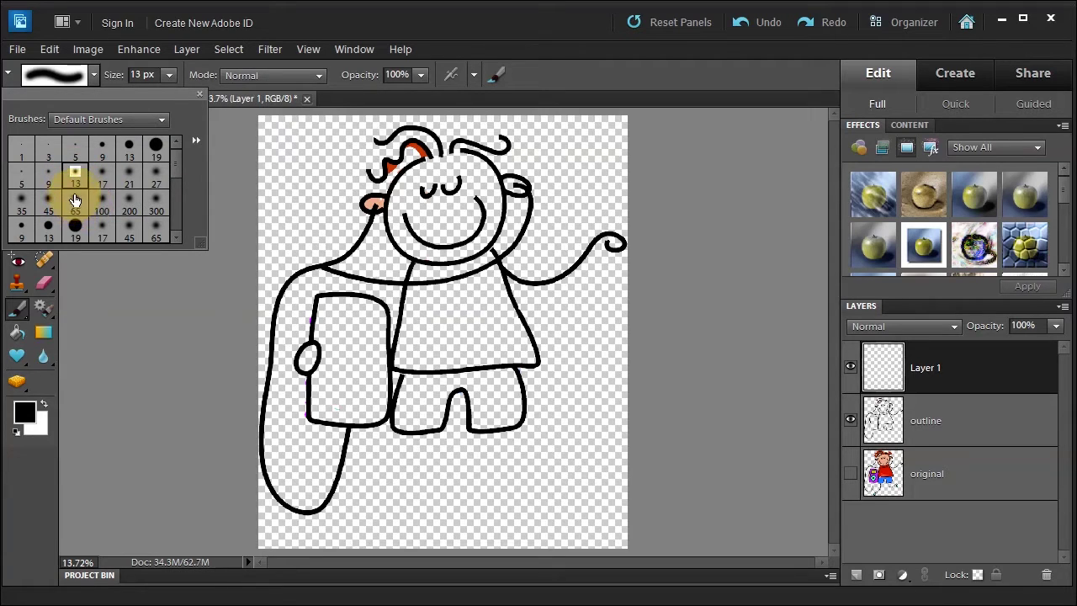
pyautogui.click(155, 147)
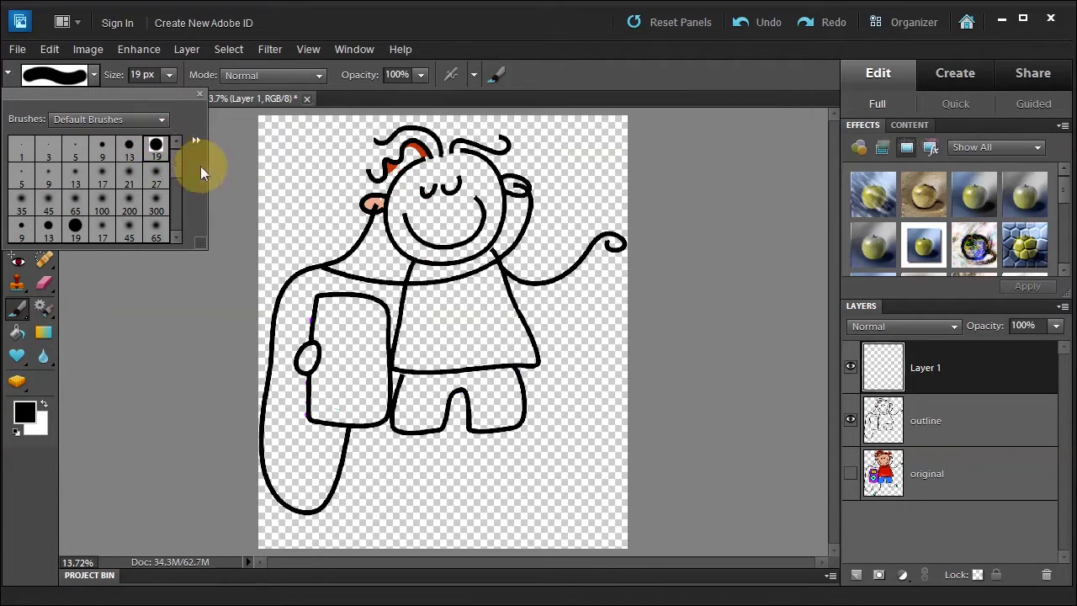
pyautogui.click(195, 142)
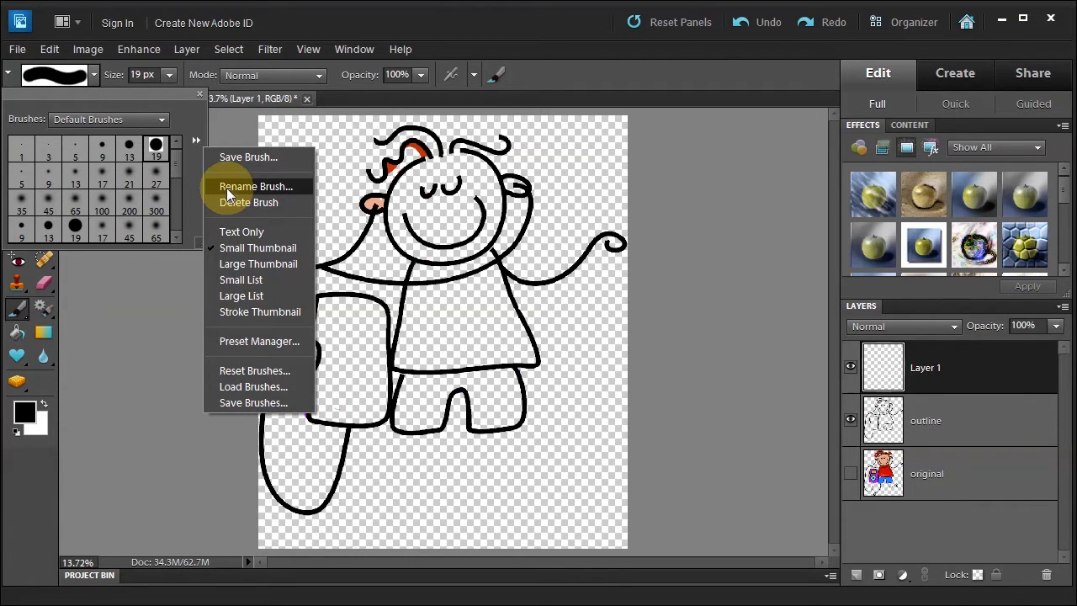
pyautogui.click(184, 112)
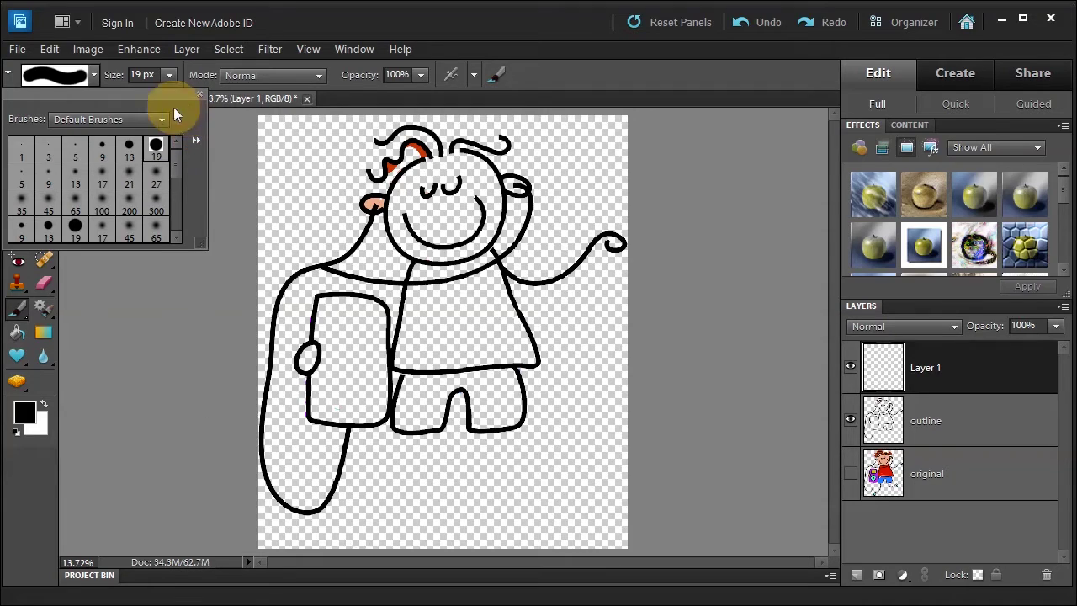
pyautogui.click(126, 74)
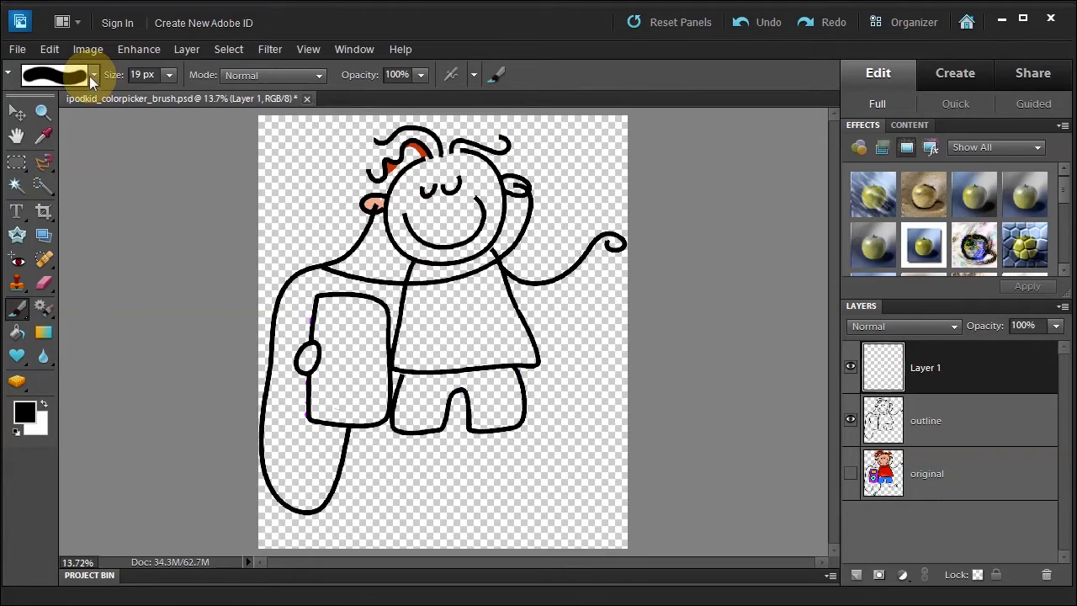
# Zoom in on the lower body and paint a thick black leg down from the shorts
pyautogui.click(42, 112)
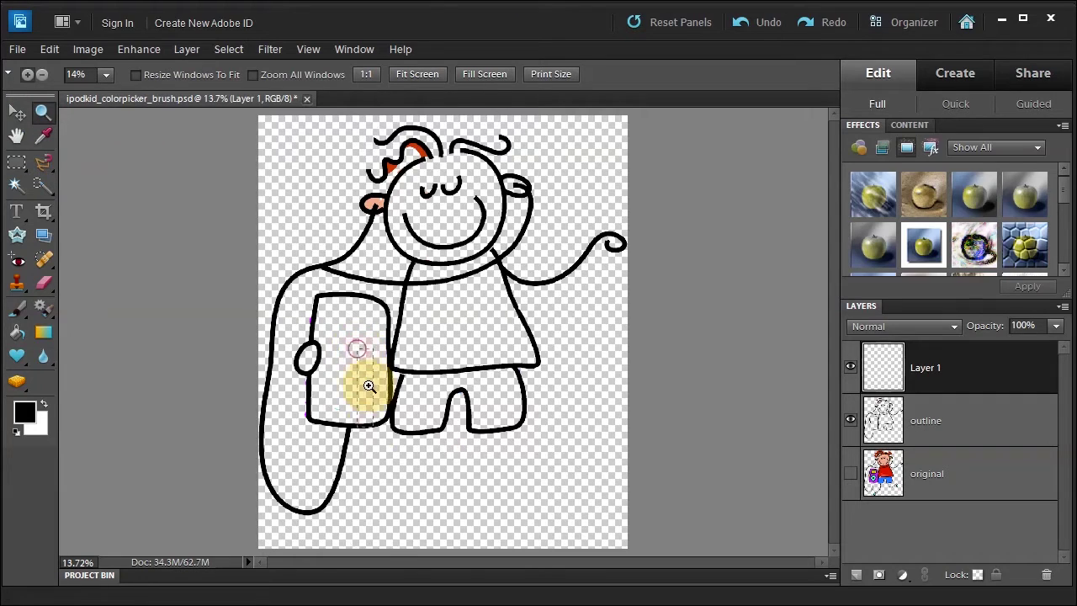
pyautogui.moveTo(357, 349); pyautogui.dragTo(559, 555)
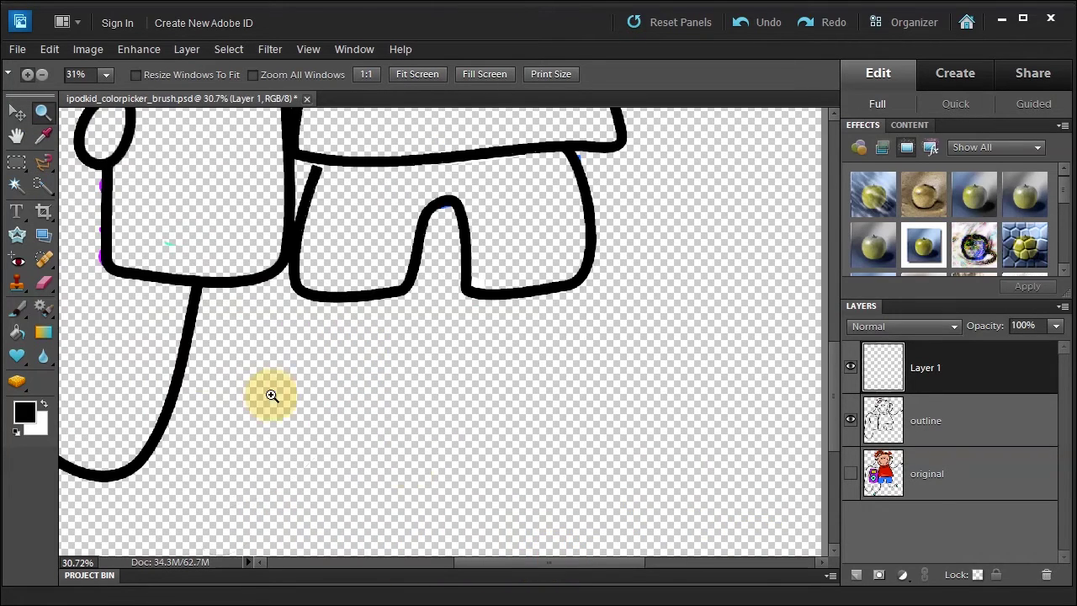
pyautogui.click(19, 311)
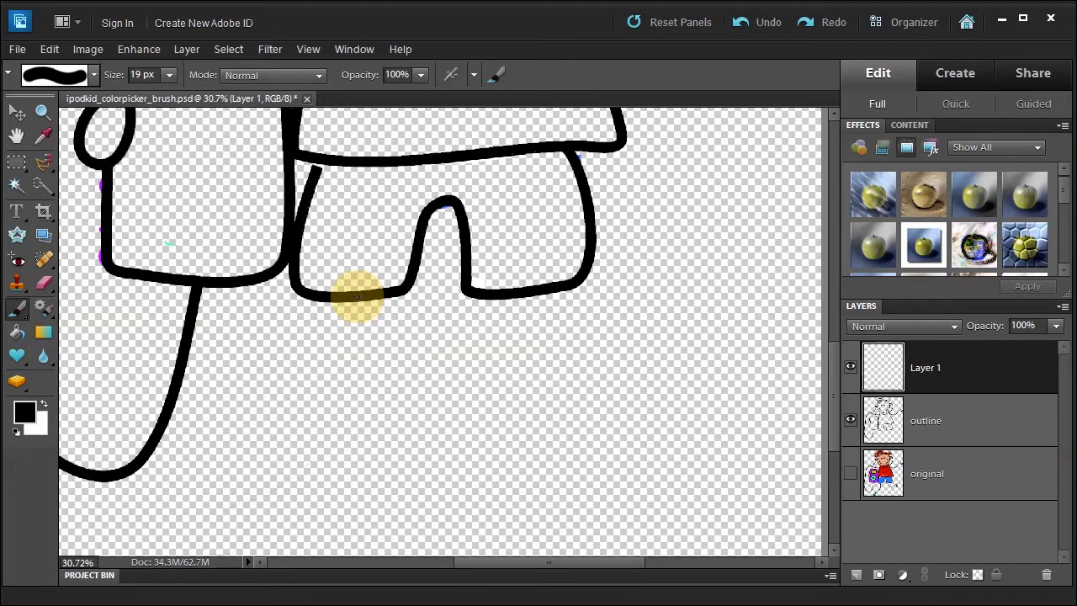
pyautogui.moveTo(357, 296)
pyautogui.mouseDown()
pyautogui.moveTo(358, 388)
pyautogui.moveTo(341, 446)
pyautogui.moveTo(323, 463)
pyautogui.moveTo(269, 462)
pyautogui.moveTo(253, 440)
pyautogui.moveTo(272, 428)
pyautogui.moveTo(301, 440)
pyautogui.moveTo(299, 465)
pyautogui.mouseUp()
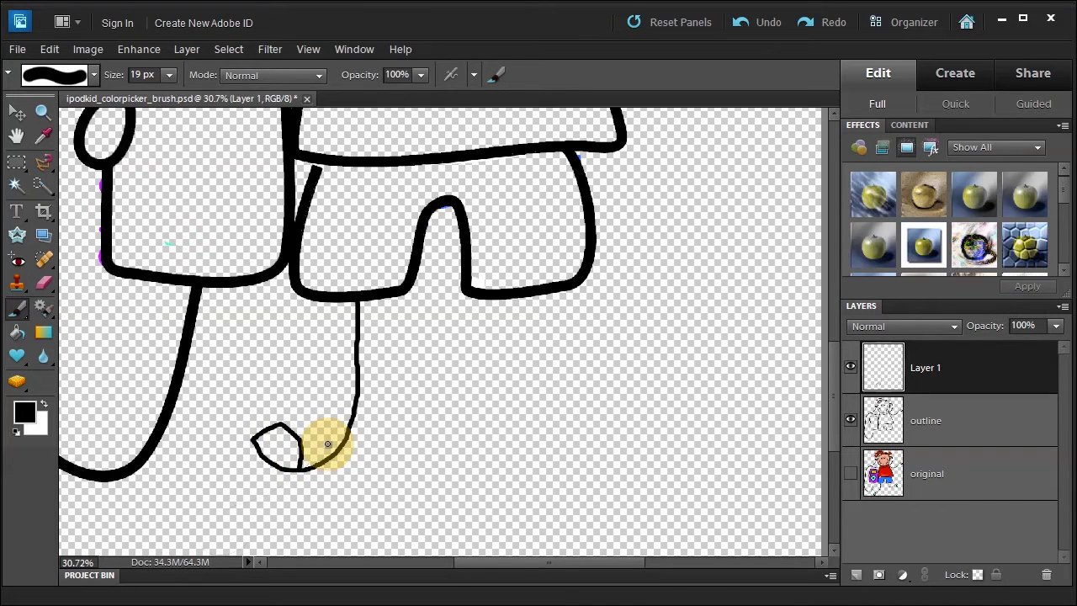
pyautogui.click(765, 25)
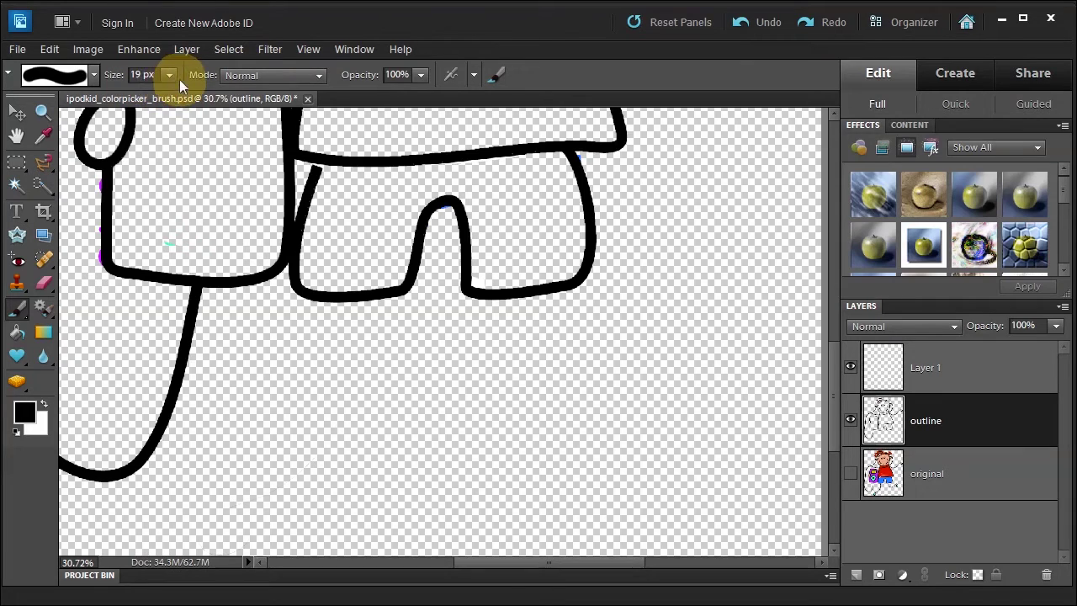
pyautogui.moveTo(180, 79)
pyautogui.mouseDown()
pyautogui.moveTo(167, 78)
pyautogui.moveTo(187, 95)
pyautogui.mouseUp()
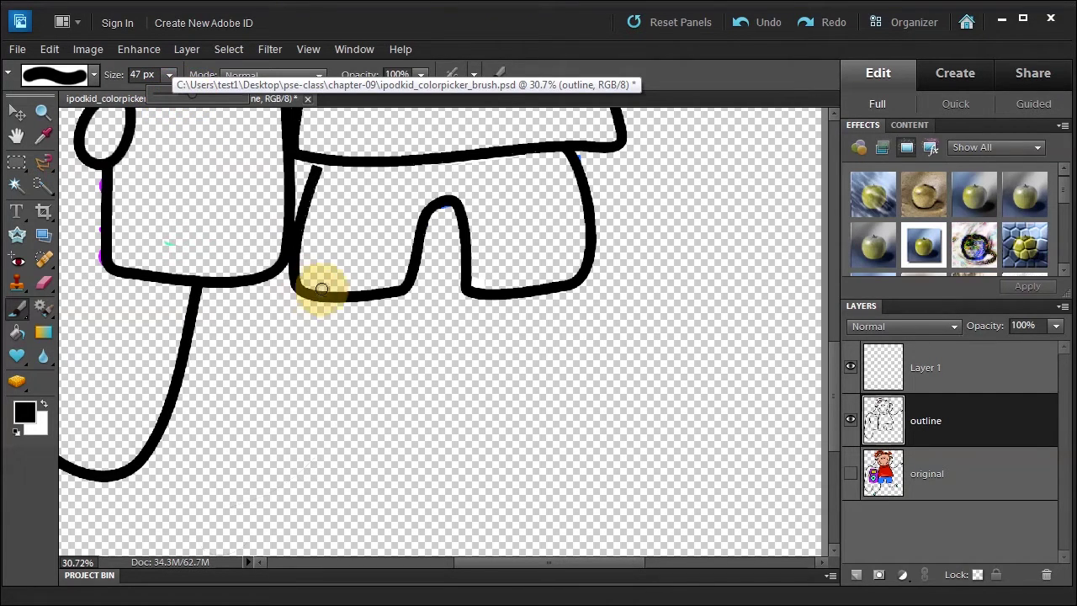
pyautogui.click(115, 74)
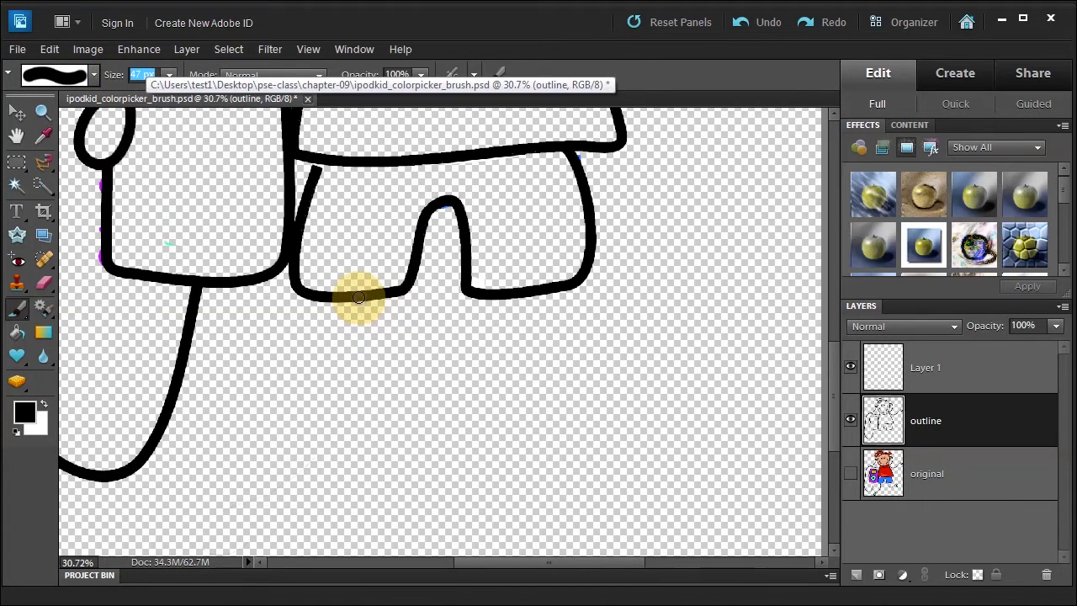
pyautogui.moveTo(358, 297)
pyautogui.mouseDown()
pyautogui.moveTo(353, 388)
pyautogui.moveTo(330, 459)
pyautogui.moveTo(313, 478)
pyautogui.moveTo(271, 489)
pyautogui.moveTo(227, 470)
pyautogui.moveTo(220, 435)
pyautogui.moveTo(251, 428)
pyautogui.moveTo(260, 487)
pyautogui.mouseUp()
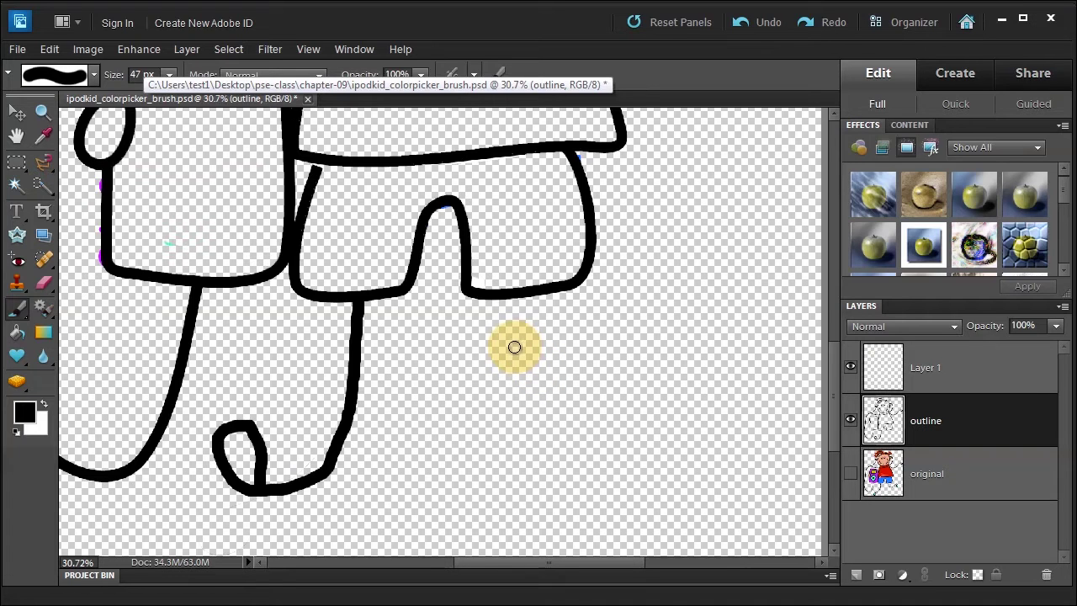
# Compare 30 px and larger test strokes, undo them, and thicken the shorts' bottom outline at 50 px
pyautogui.press('[')
pyautogui.press('[')
pyautogui.moveTo(506, 346); pyautogui.dragTo(695, 347)
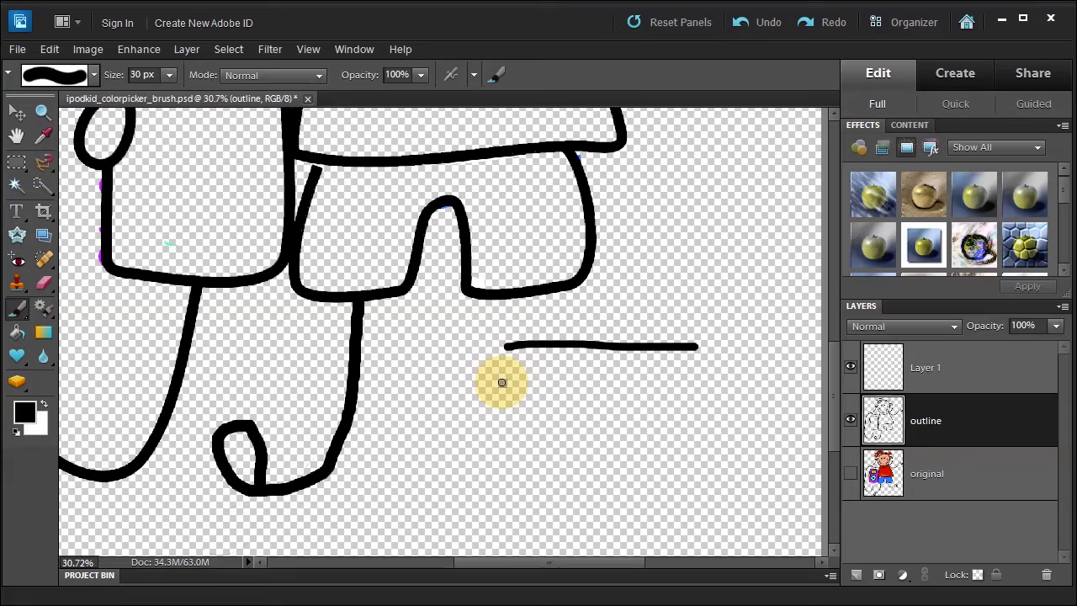
pyautogui.press(']')
pyautogui.press(']')
pyautogui.press(']')
pyautogui.press(']')
pyautogui.moveTo(502, 383); pyautogui.dragTo(689, 388)
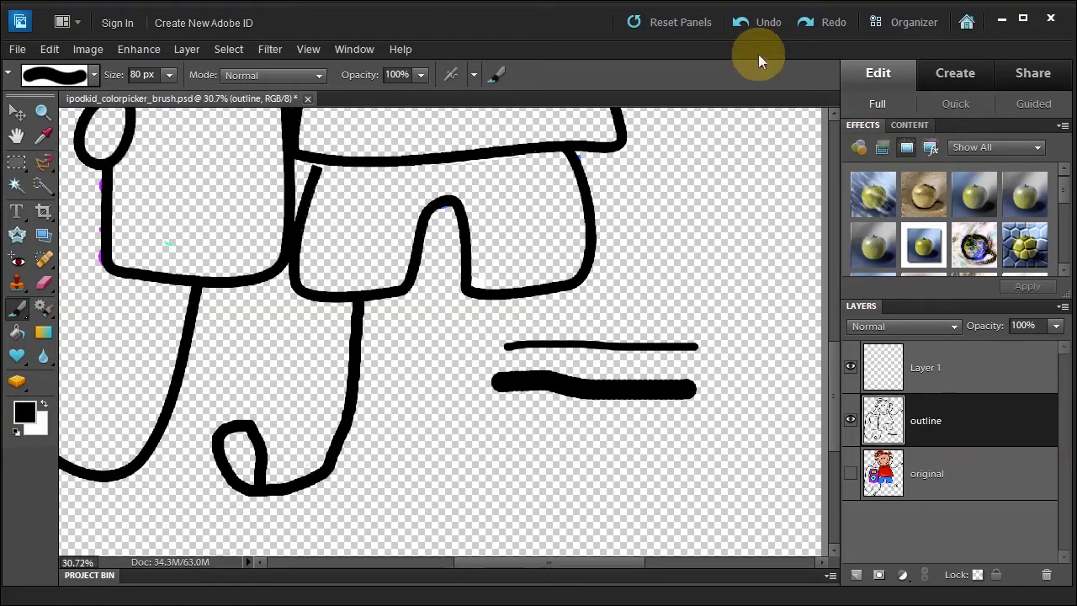
pyautogui.click(769, 24)
pyautogui.click(771, 26)
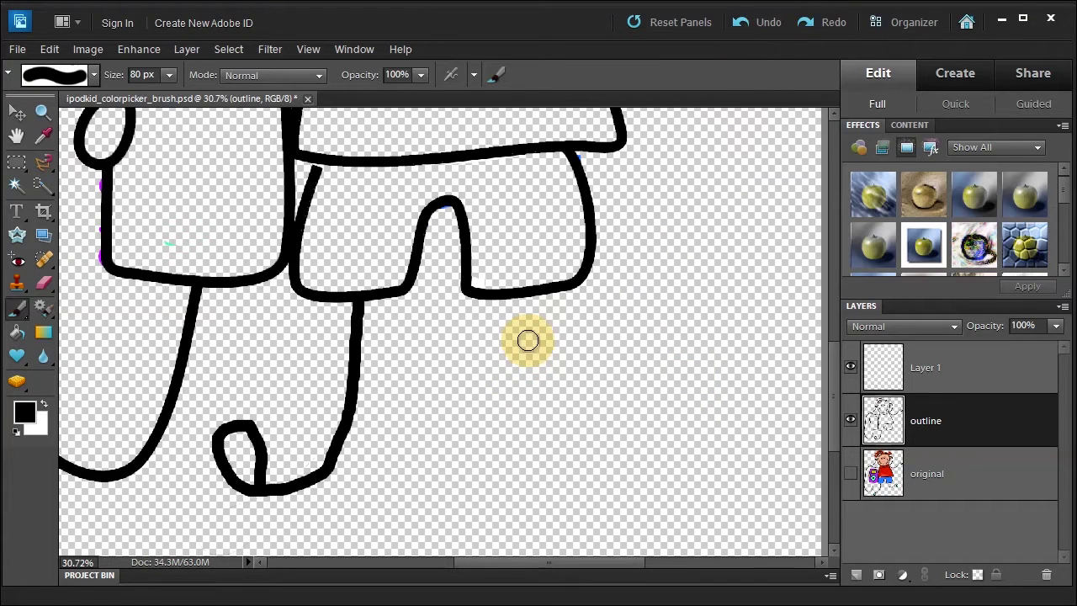
pyautogui.press('[')
pyautogui.press('[')
pyautogui.press('[')
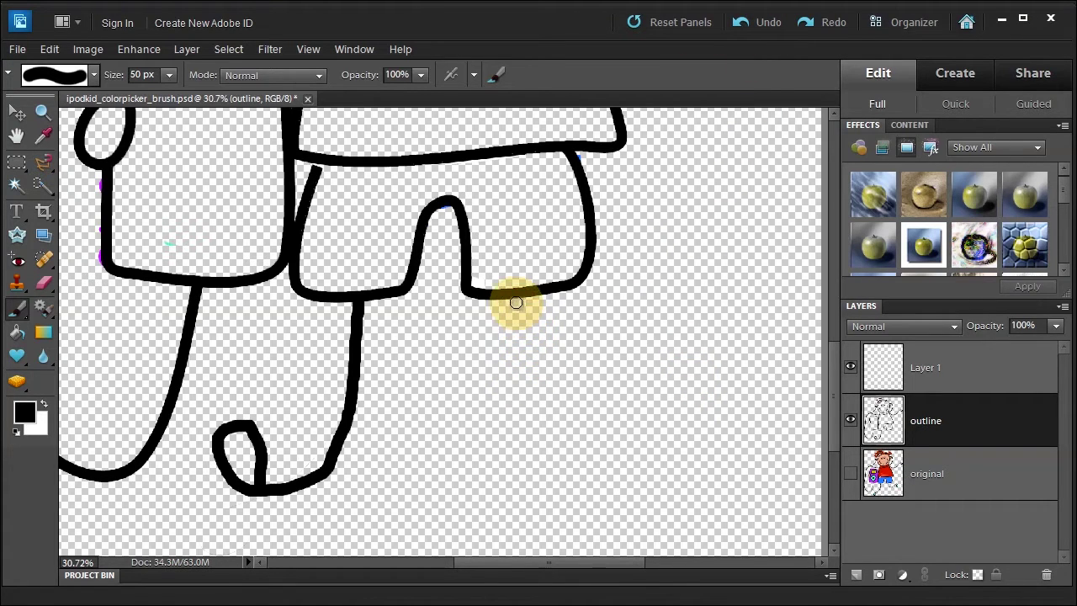
pyautogui.moveTo(516, 299)
pyautogui.mouseDown()
pyautogui.moveTo(540, 420)
pyautogui.moveTo(566, 459)
pyautogui.moveTo(613, 470)
pyautogui.moveTo(668, 445)
pyautogui.moveTo(666, 418)
pyautogui.moveTo(642, 416)
pyautogui.moveTo(616, 462)
pyautogui.mouseUp()
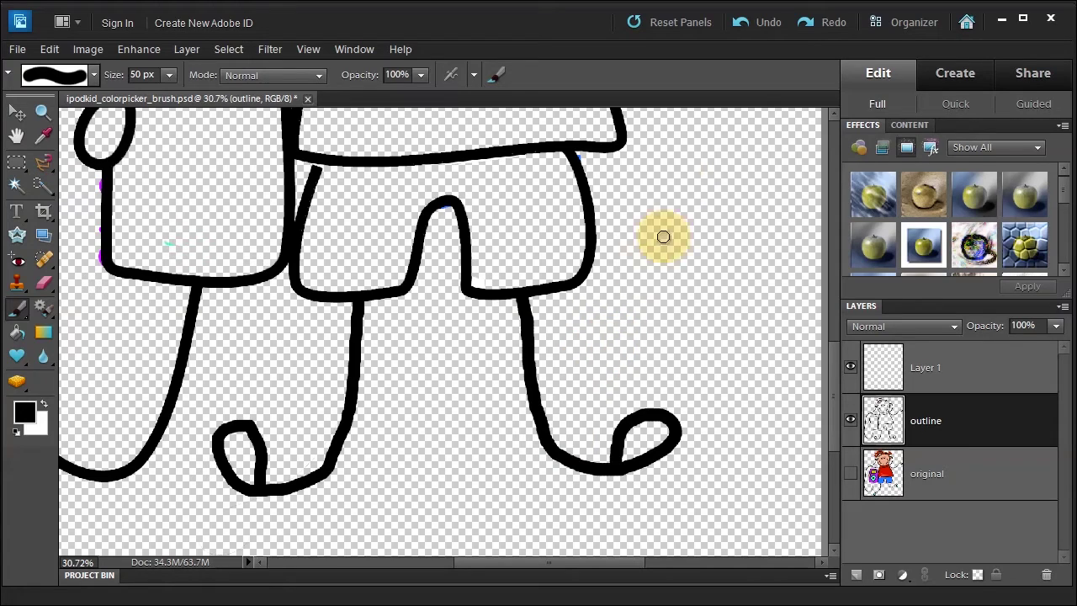
# Undo the wobbly right leg and redraw it as a crisp Pencil line
pyautogui.click(768, 24)
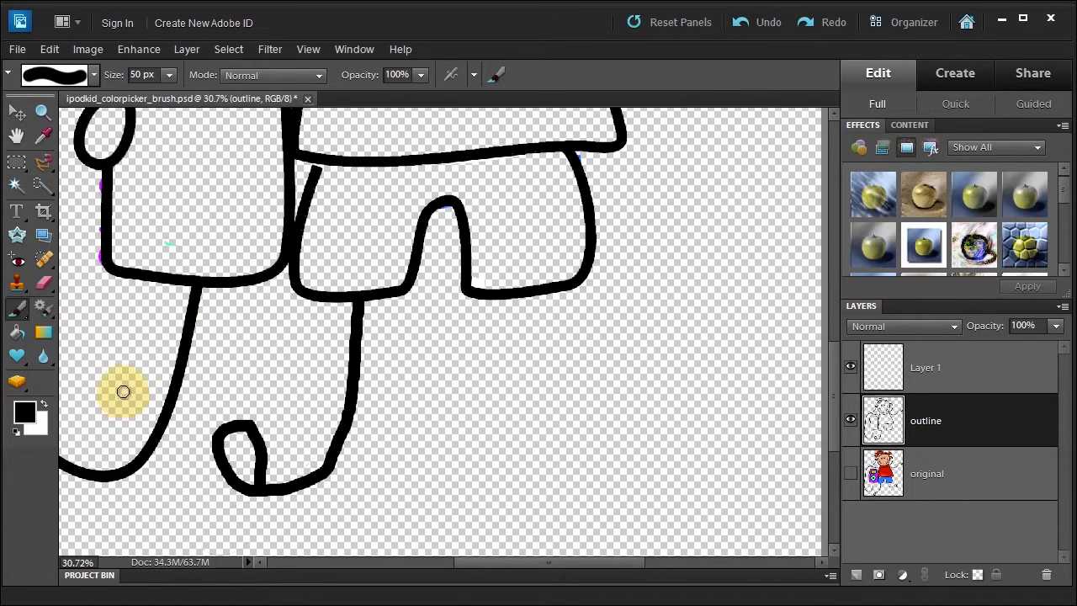
pyautogui.moveTo(21, 314); pyautogui.dragTo(72, 372)
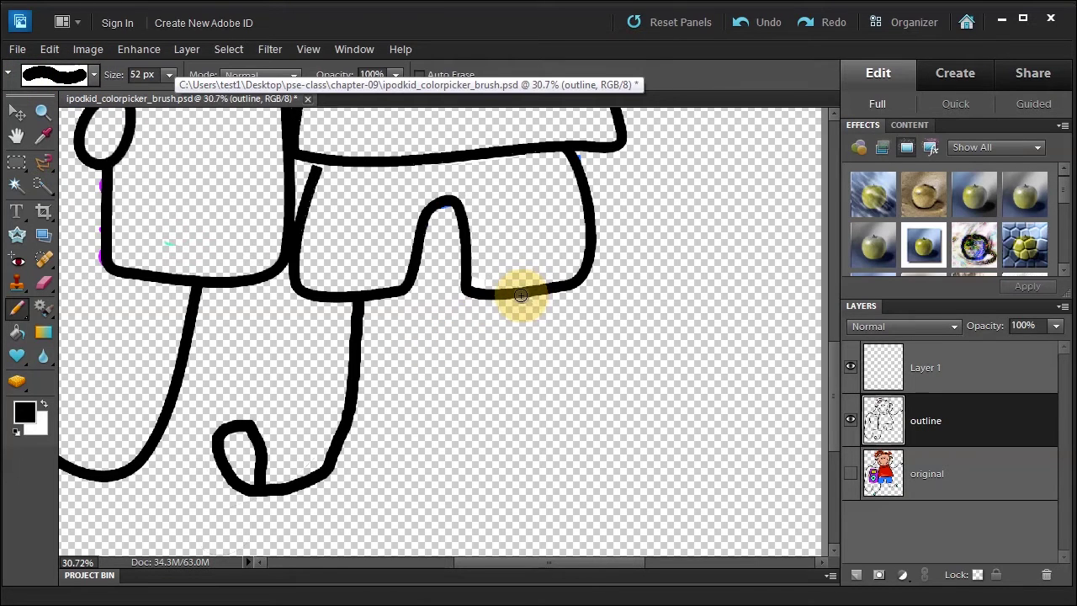
pyautogui.moveTo(521, 296)
pyautogui.mouseDown()
pyautogui.moveTo(560, 474)
pyautogui.moveTo(646, 500)
pyautogui.moveTo(692, 488)
pyautogui.moveTo(709, 460)
pyautogui.moveTo(687, 445)
pyautogui.moveTo(662, 453)
pyautogui.moveTo(648, 489)
pyautogui.mouseUp()
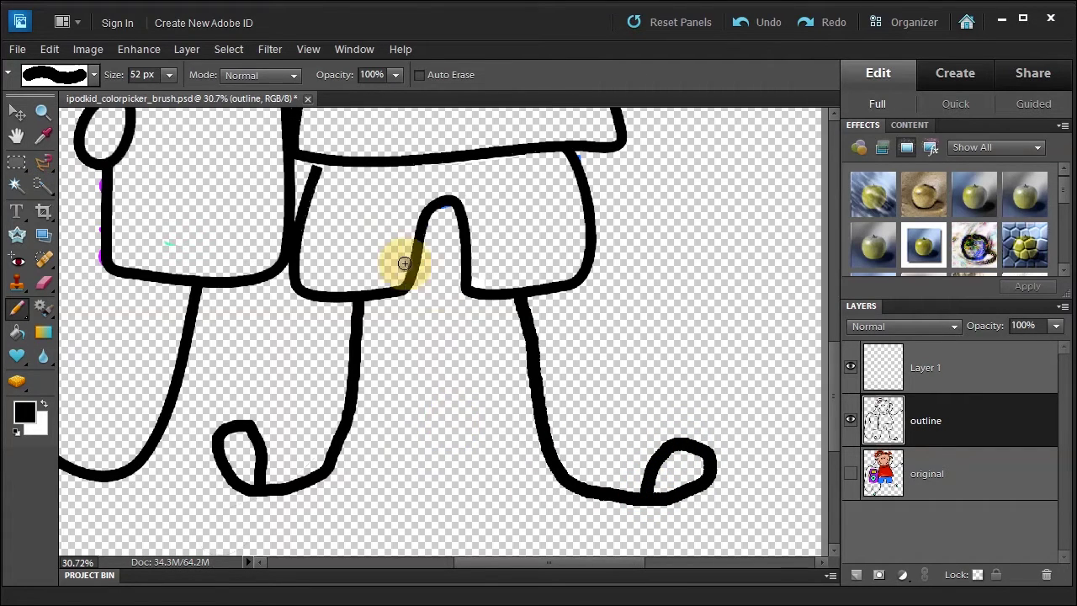
# Pan up to the iPod and outline its square screen and round button
pyautogui.moveTo(337, 224); pyautogui.dragTo(587, 425)
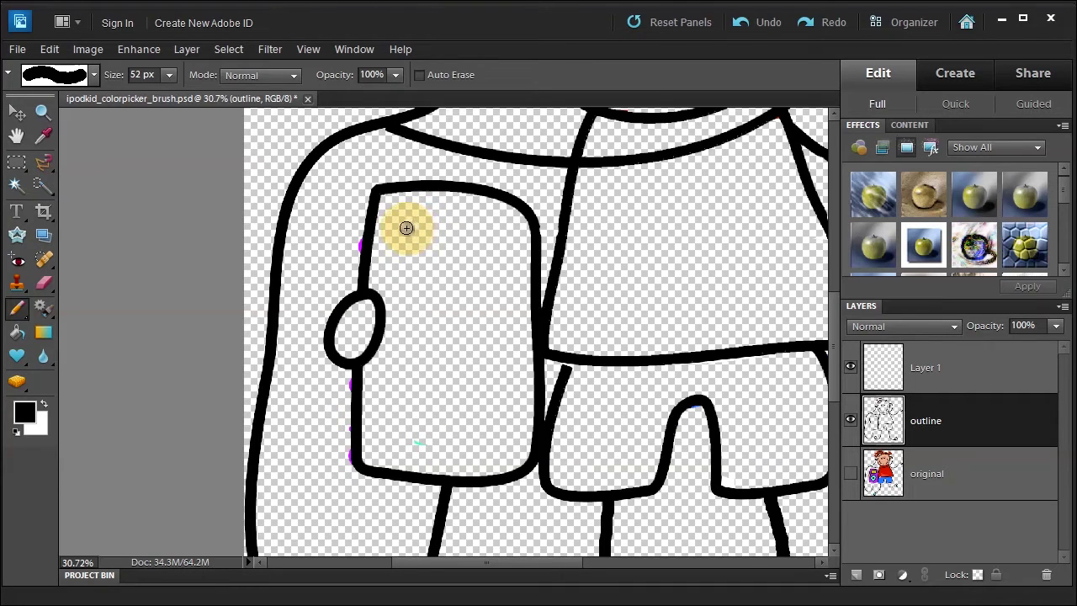
pyautogui.moveTo(406, 227)
pyautogui.mouseDown()
pyautogui.moveTo(409, 301)
pyautogui.moveTo(497, 305)
pyautogui.moveTo(504, 257)
pyautogui.moveTo(493, 226)
pyautogui.moveTo(411, 230)
pyautogui.mouseUp()
pyautogui.moveTo(452, 351)
pyautogui.mouseDown()
pyautogui.moveTo(424, 350)
pyautogui.moveTo(404, 368)
pyautogui.moveTo(393, 404)
pyautogui.moveTo(399, 430)
pyautogui.moveTo(426, 452)
pyautogui.moveTo(464, 454)
pyautogui.moveTo(498, 424)
pyautogui.moveTo(489, 368)
pyautogui.moveTo(456, 345)
pyautogui.moveTo(457, 360)
pyautogui.moveTo(426, 400)
pyautogui.moveTo(428, 417)
pyautogui.moveTo(465, 419)
pyautogui.moveTo(470, 406)
pyautogui.moveTo(447, 389)
pyautogui.mouseUp()
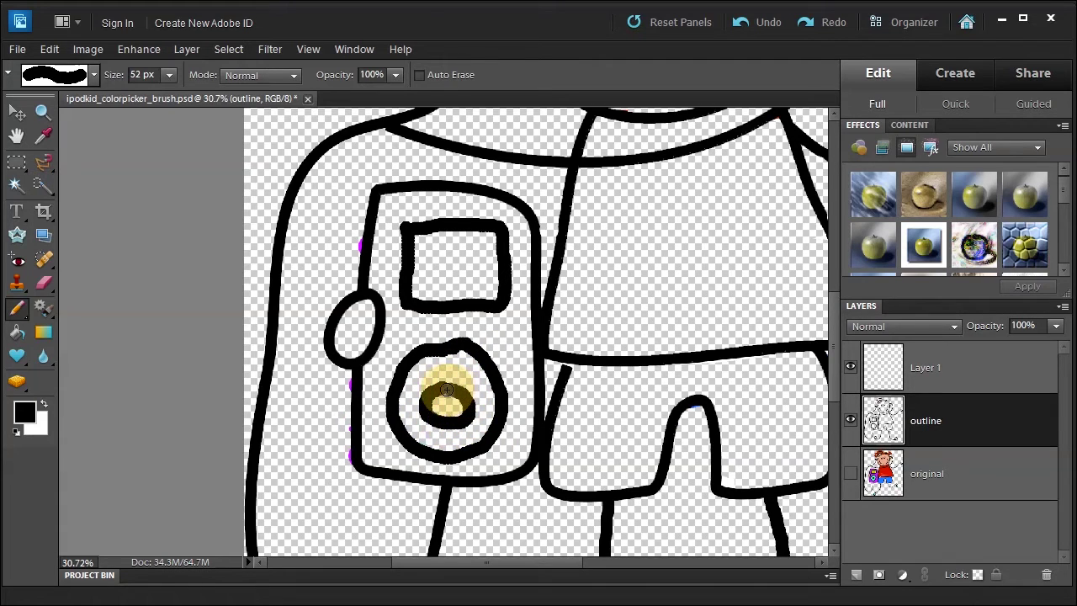
# Fit the drawing, zoom onto the kid's head, and reset then swap the default black and white colours
pyautogui.doubleClick(16, 137)
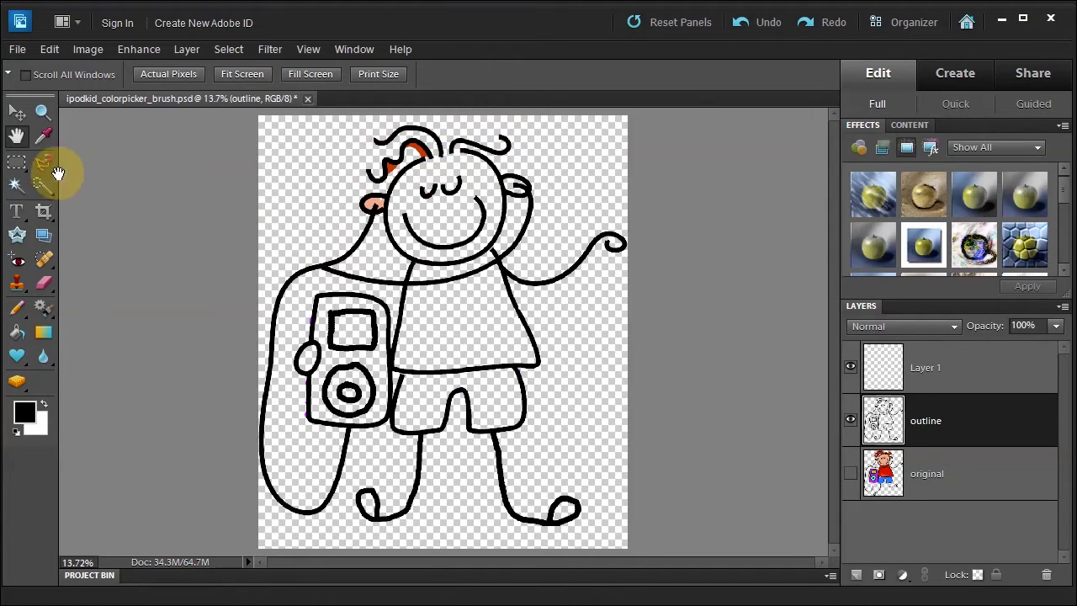
pyautogui.click(42, 112)
pyautogui.moveTo(321, 124); pyautogui.dragTo(579, 261)
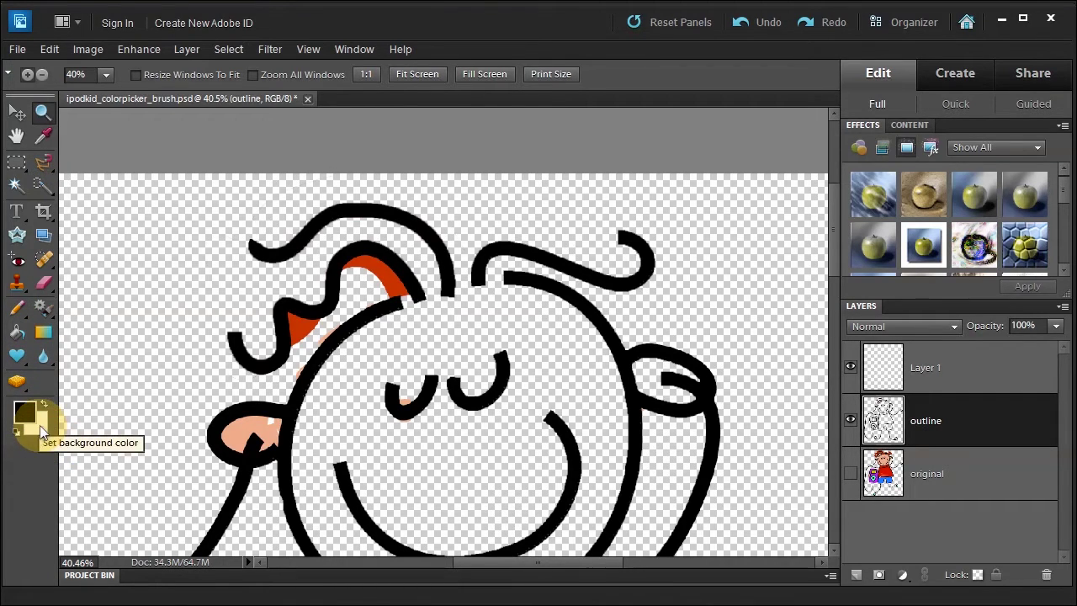
pyautogui.press('d')
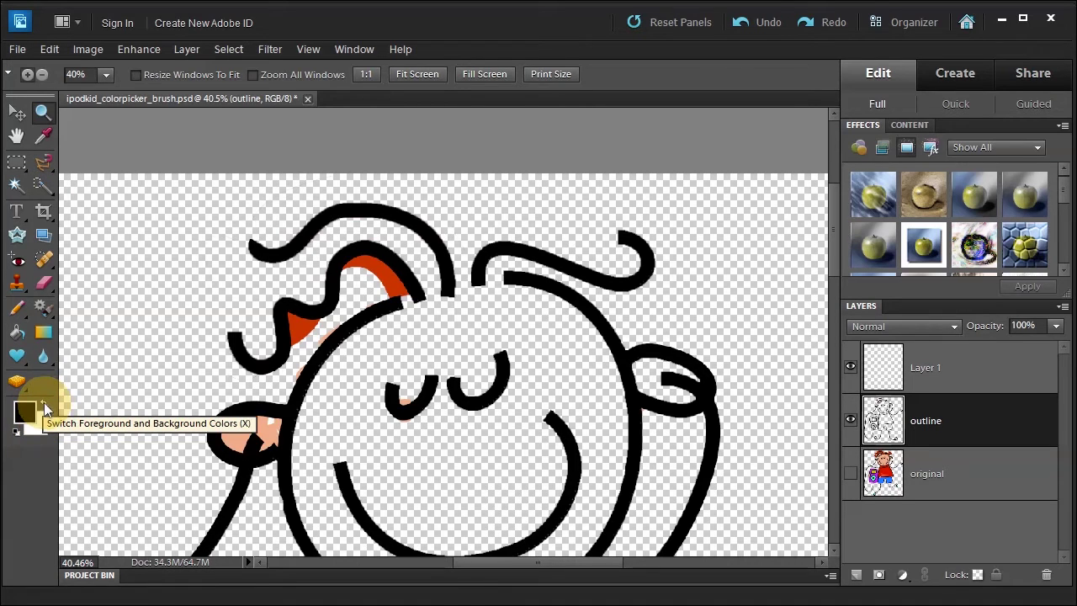
pyautogui.click(46, 409)
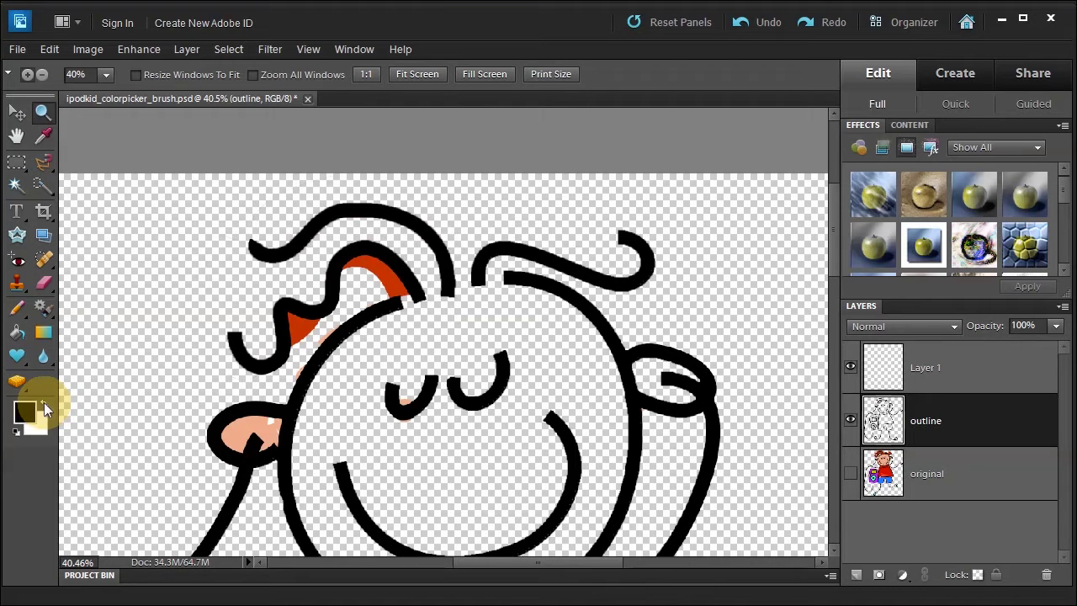
pyautogui.click(47, 409)
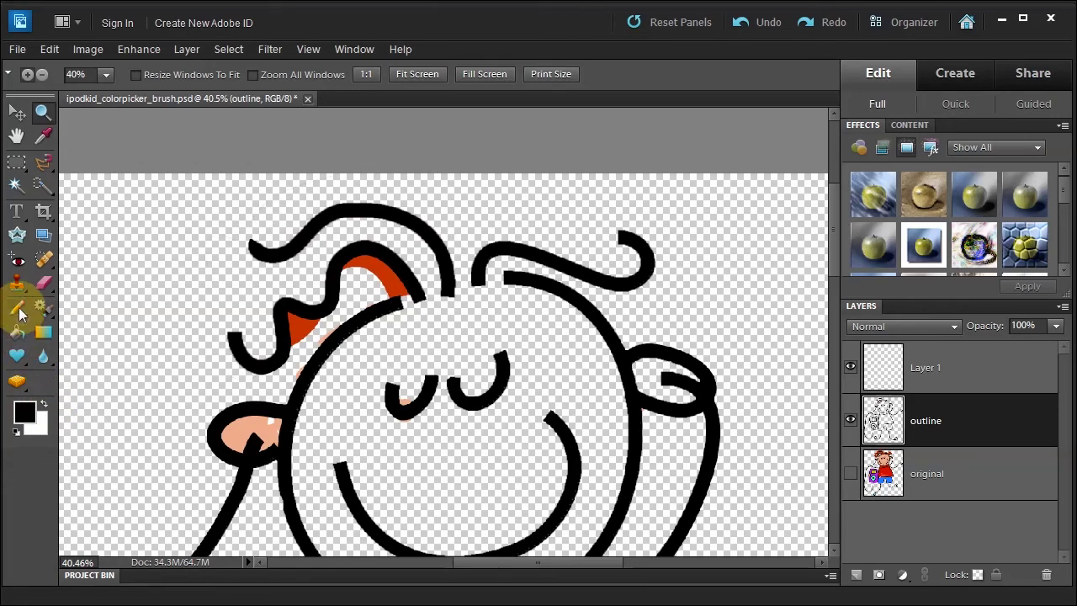
pyautogui.click(17, 309)
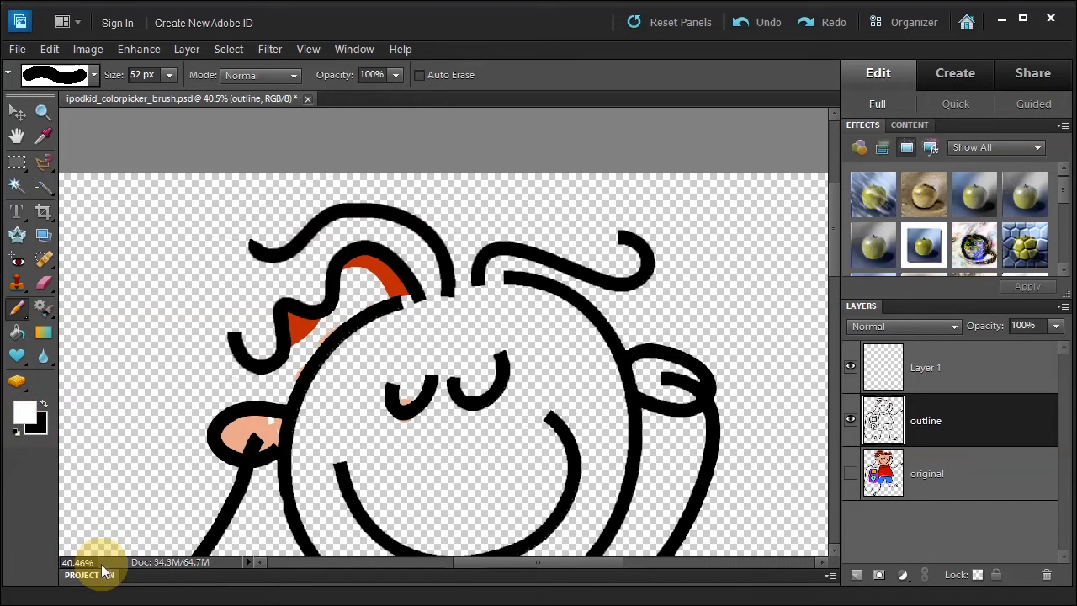
pyautogui.press('x')
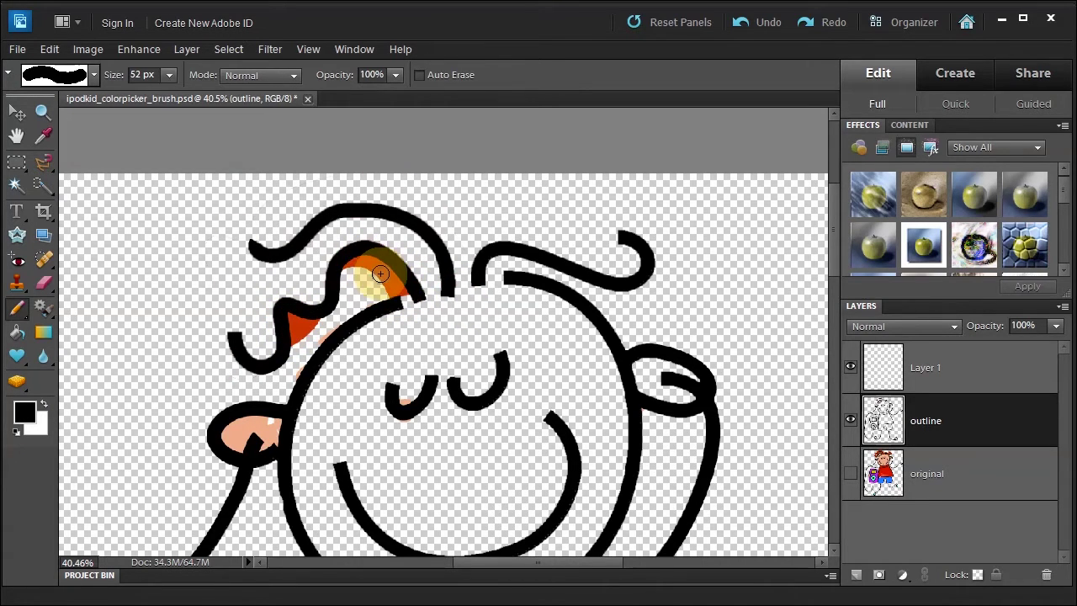
# In the foreground Color Picker, try the H/S/B/R modes, then sample the hair's orange e66311
pyautogui.click(23, 412)
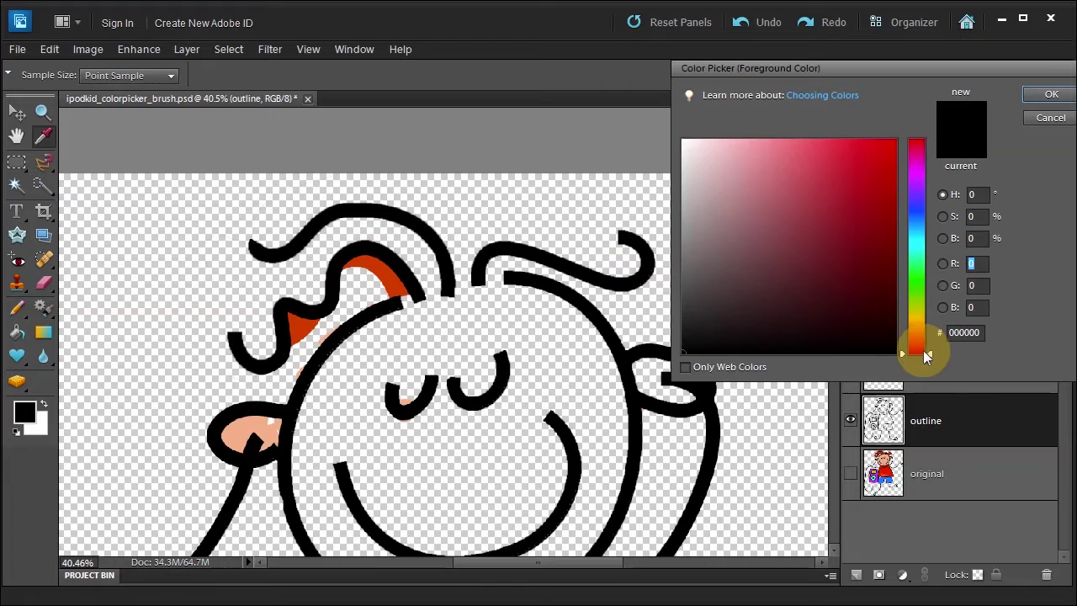
pyautogui.moveTo(931, 358); pyautogui.dragTo(911, 285)
pyautogui.moveTo(858, 198)
pyautogui.mouseDown()
pyautogui.moveTo(847, 192)
pyautogui.moveTo(759, 238)
pyautogui.moveTo(742, 269)
pyautogui.mouseUp()
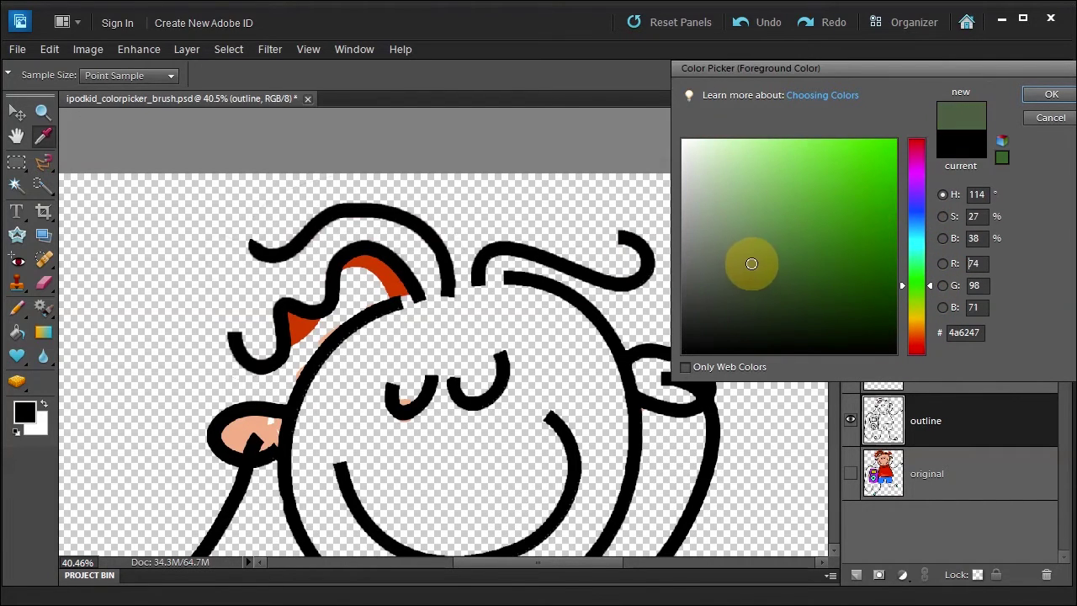
pyautogui.click(943, 216)
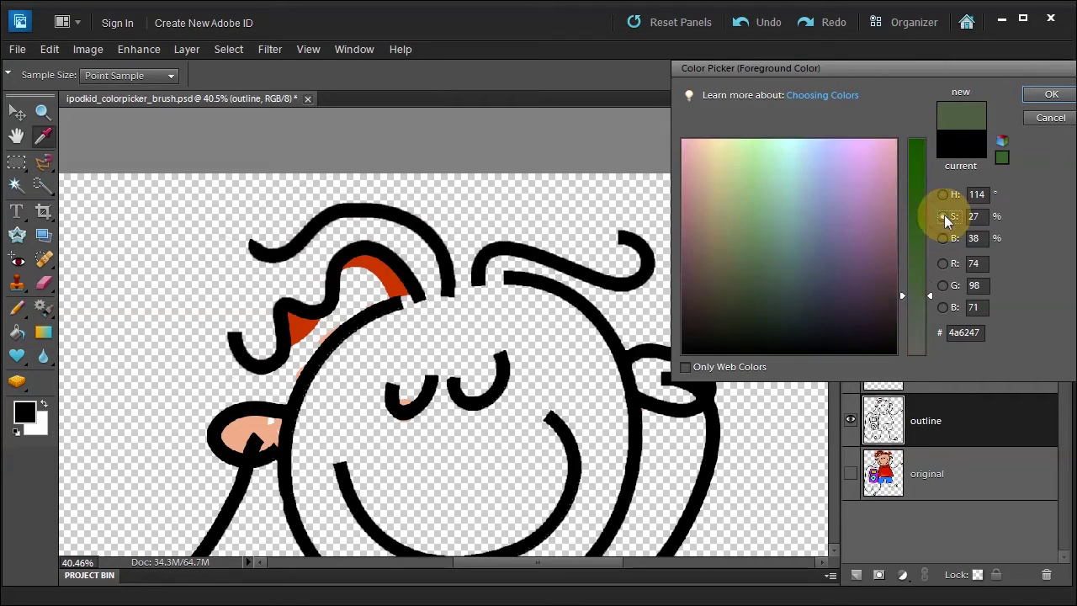
pyautogui.click(943, 238)
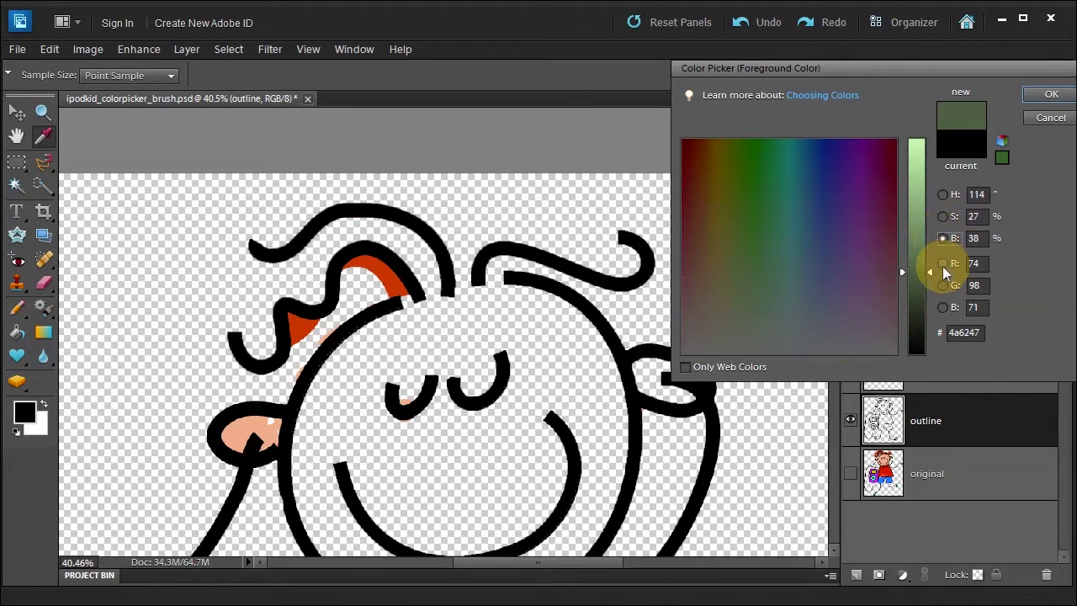
pyautogui.click(943, 264)
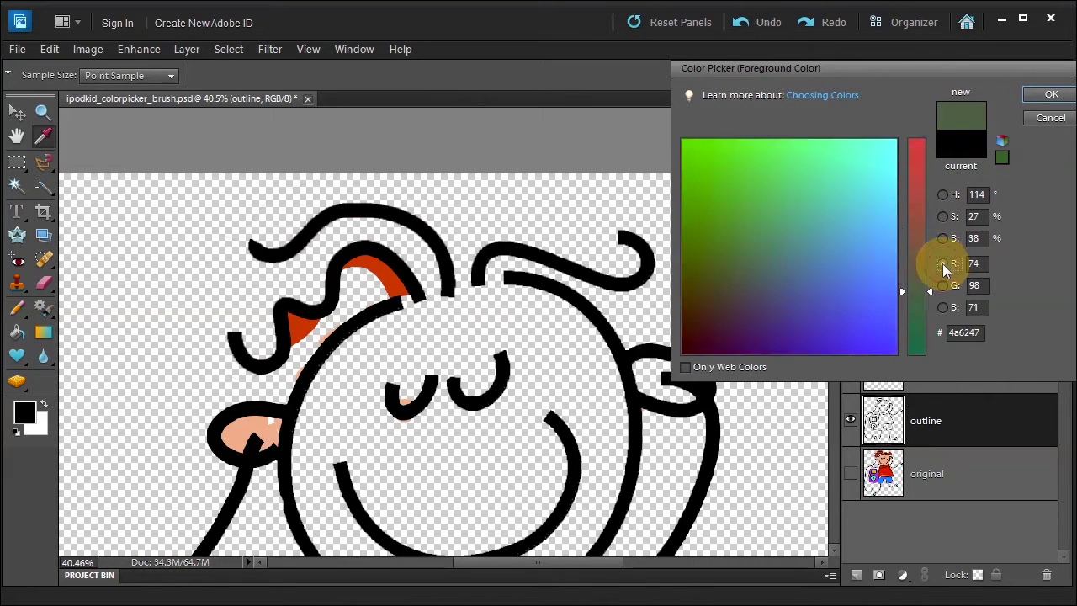
pyautogui.click(943, 195)
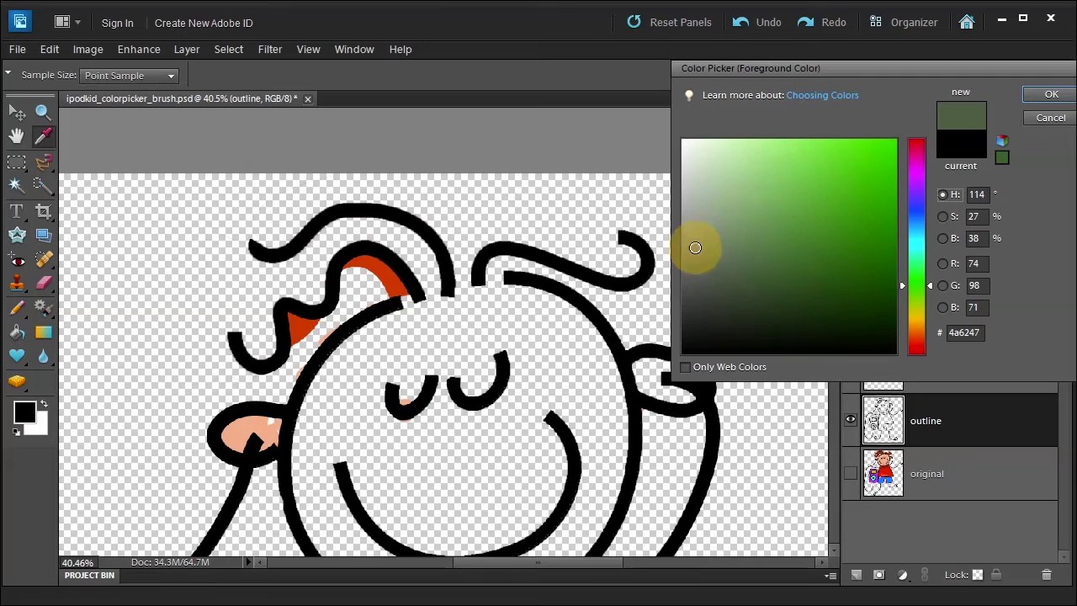
pyautogui.click(399, 282)
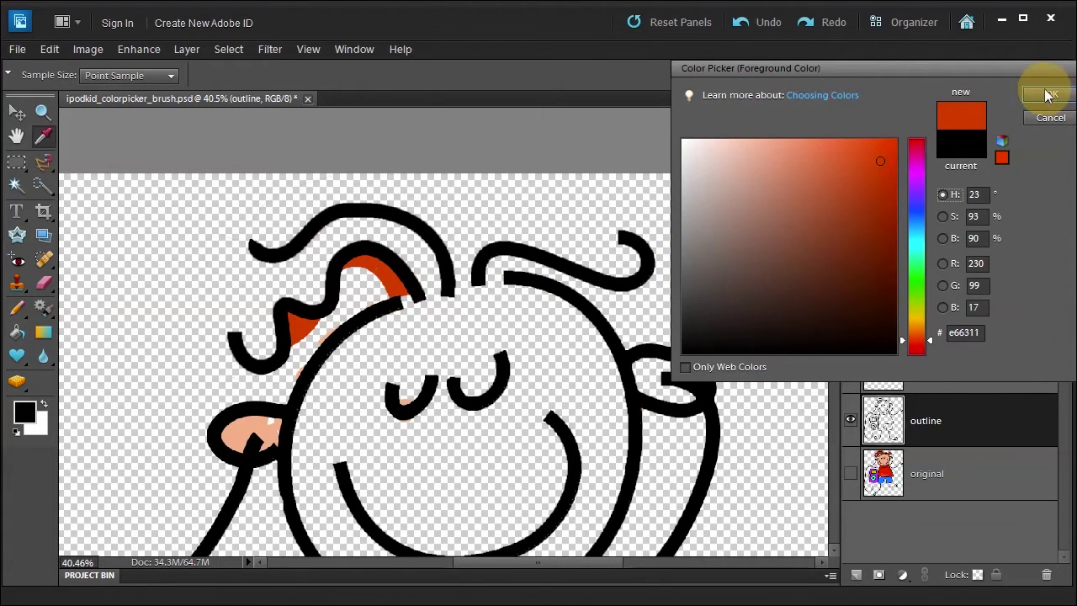
pyautogui.moveTo(915, 67); pyautogui.dragTo(898, 74)
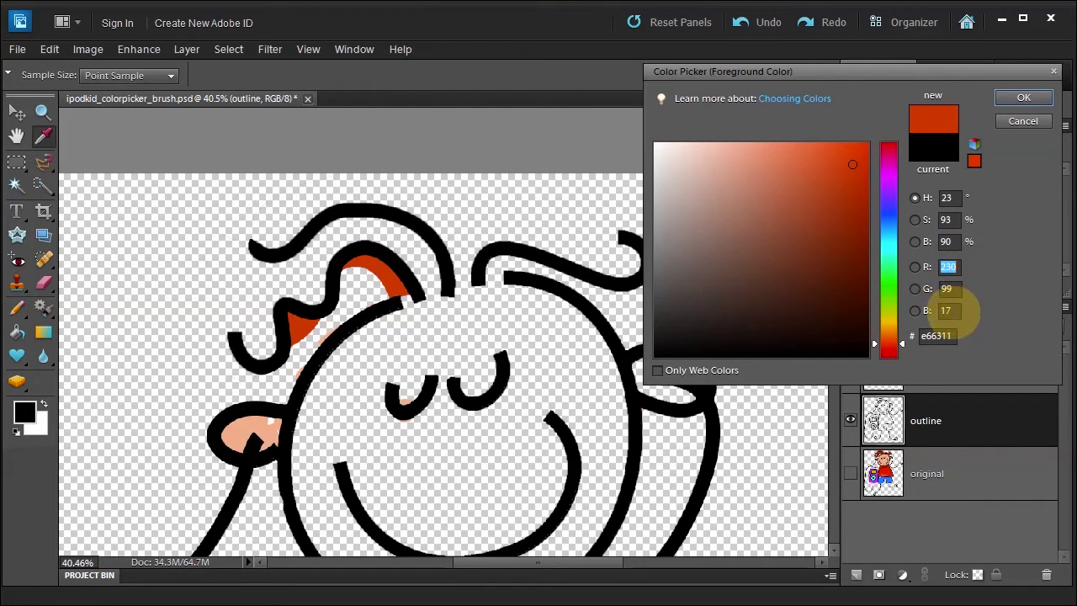
# Confirm the orange colour, switch to the soft Brush, and undo a stroke that landed on the outline layer
pyautogui.click(1018, 98)
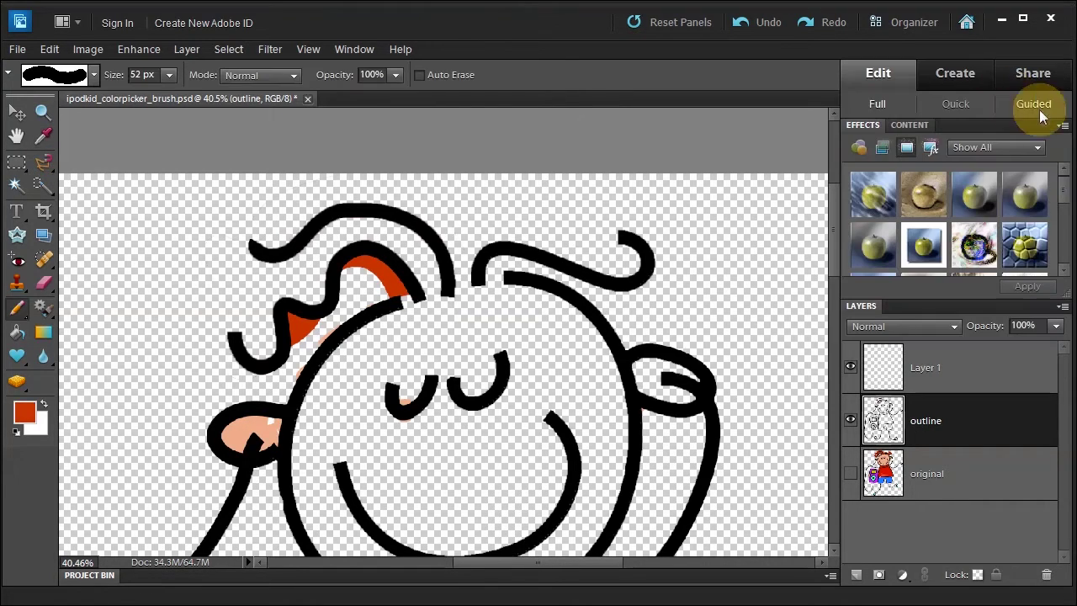
pyautogui.click(22, 312)
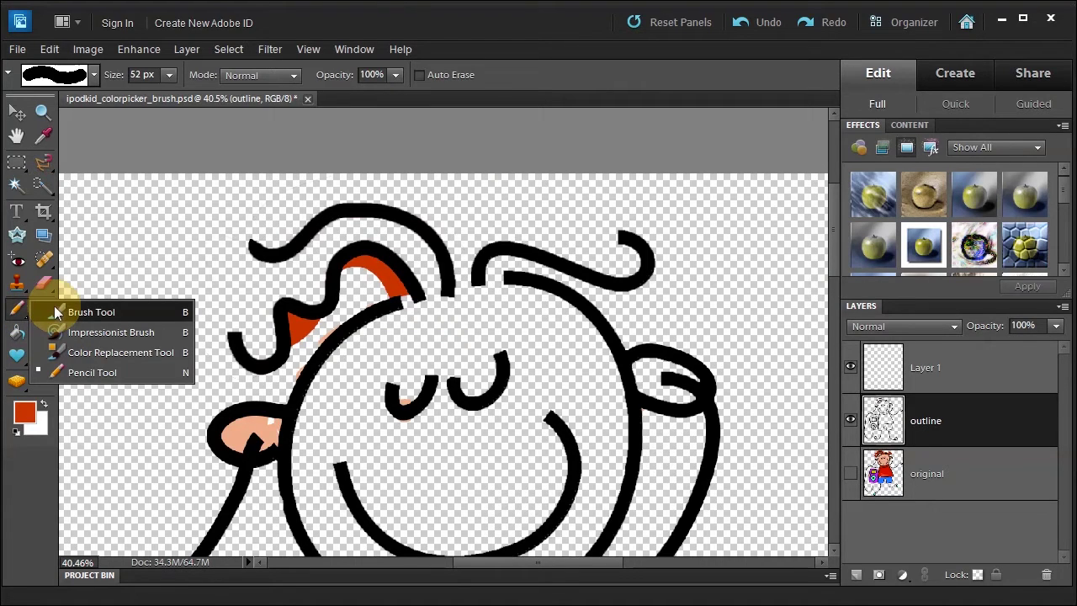
pyautogui.click(54, 311)
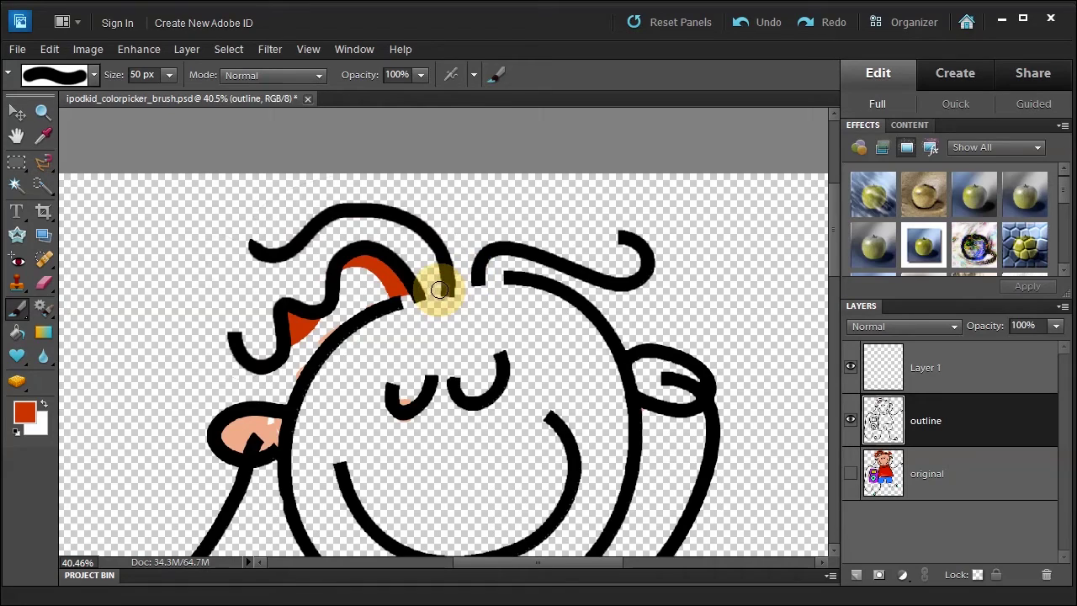
pyautogui.moveTo(438, 290)
pyautogui.mouseDown()
pyautogui.moveTo(428, 235)
pyautogui.moveTo(365, 221)
pyautogui.moveTo(291, 242)
pyautogui.moveTo(262, 263)
pyautogui.mouseUp()
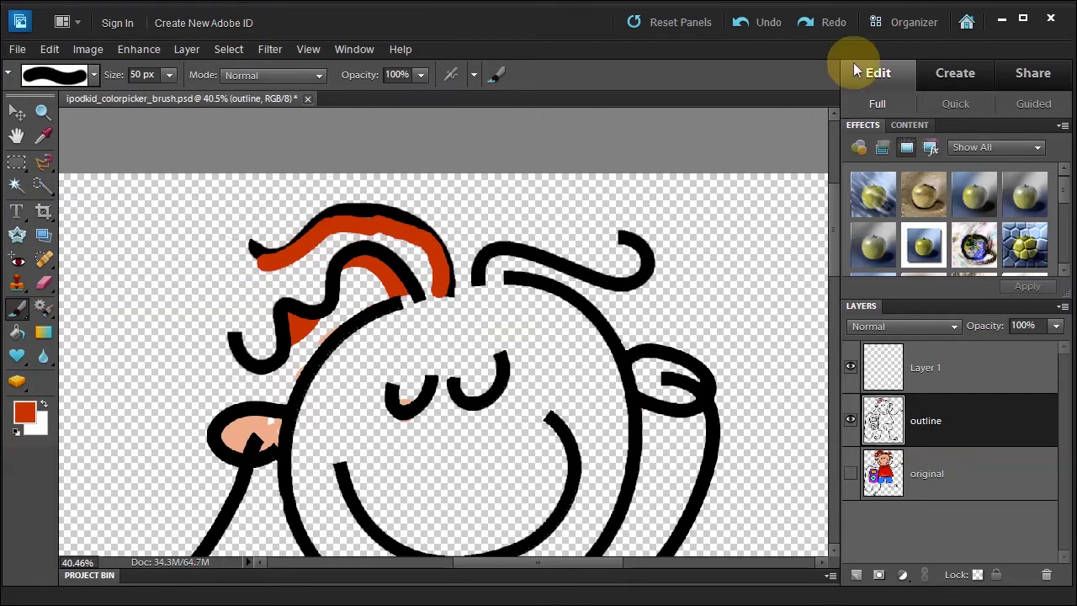
pyautogui.click(764, 27)
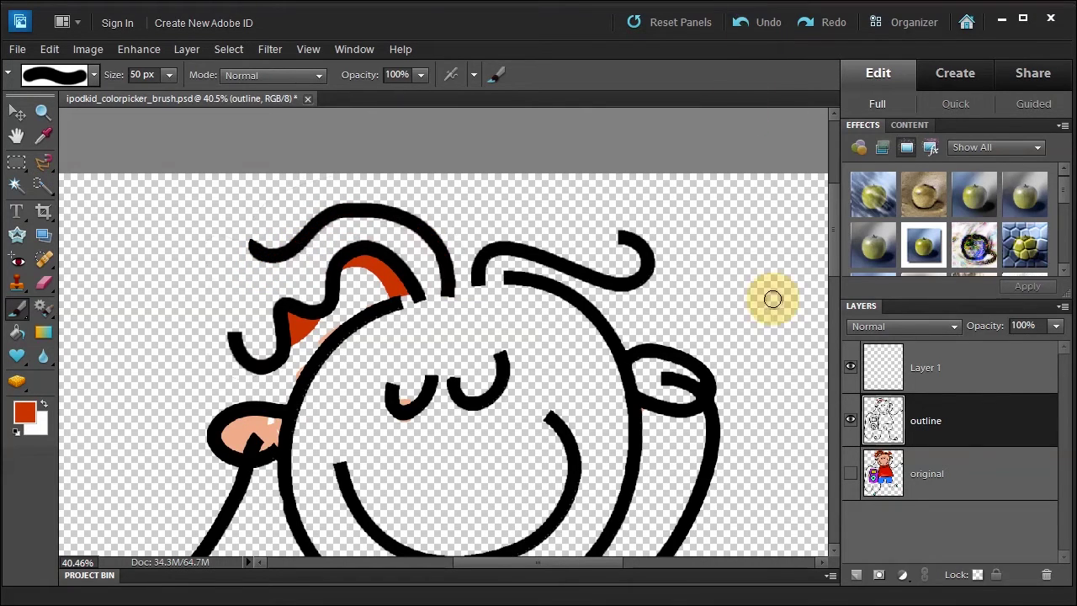
# Paint orange along the upper hair and right curl on Layer 1, then move Layer 1 below the outline
pyautogui.click(948, 361)
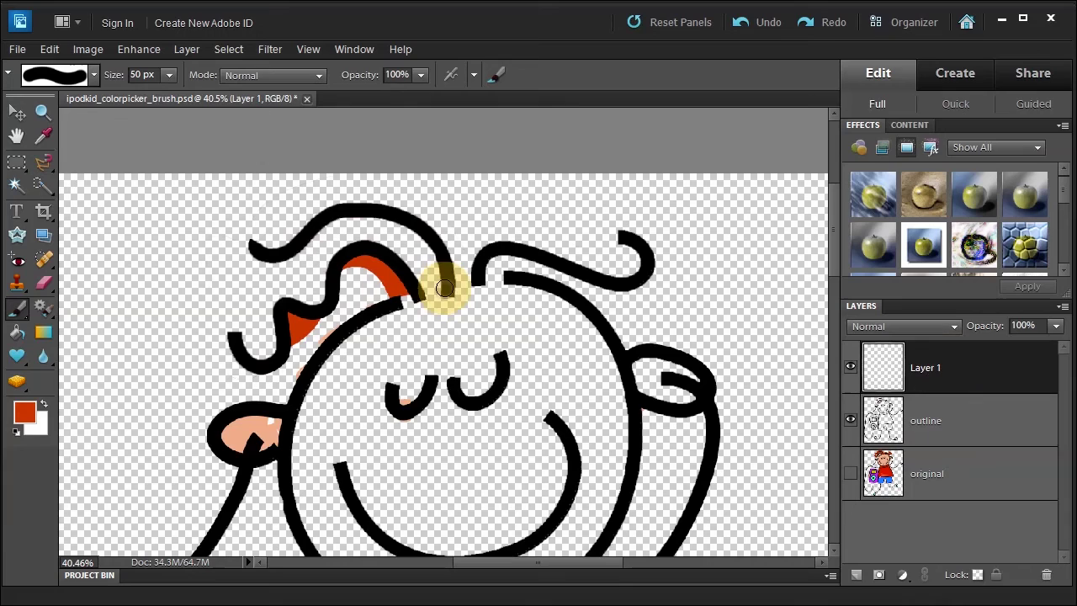
pyautogui.moveTo(437, 291)
pyautogui.mouseDown()
pyautogui.moveTo(413, 242)
pyautogui.moveTo(371, 220)
pyautogui.moveTo(344, 219)
pyautogui.moveTo(253, 254)
pyautogui.mouseUp()
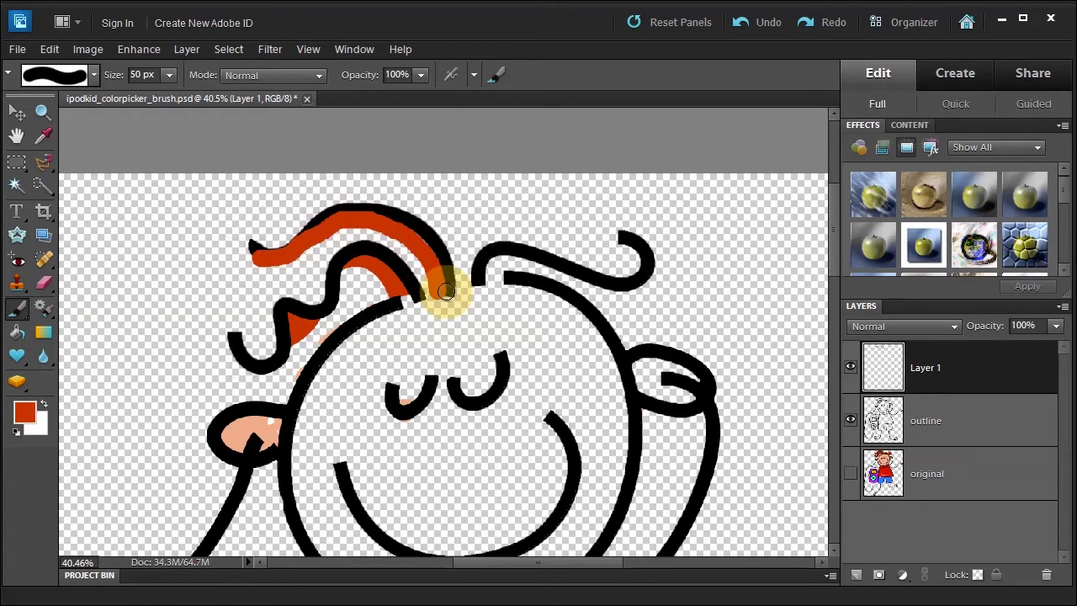
pyautogui.moveTo(483, 280)
pyautogui.mouseDown()
pyautogui.moveTo(536, 259)
pyautogui.moveTo(622, 290)
pyautogui.moveTo(649, 287)
pyautogui.moveTo(660, 263)
pyautogui.moveTo(645, 241)
pyautogui.mouseUp()
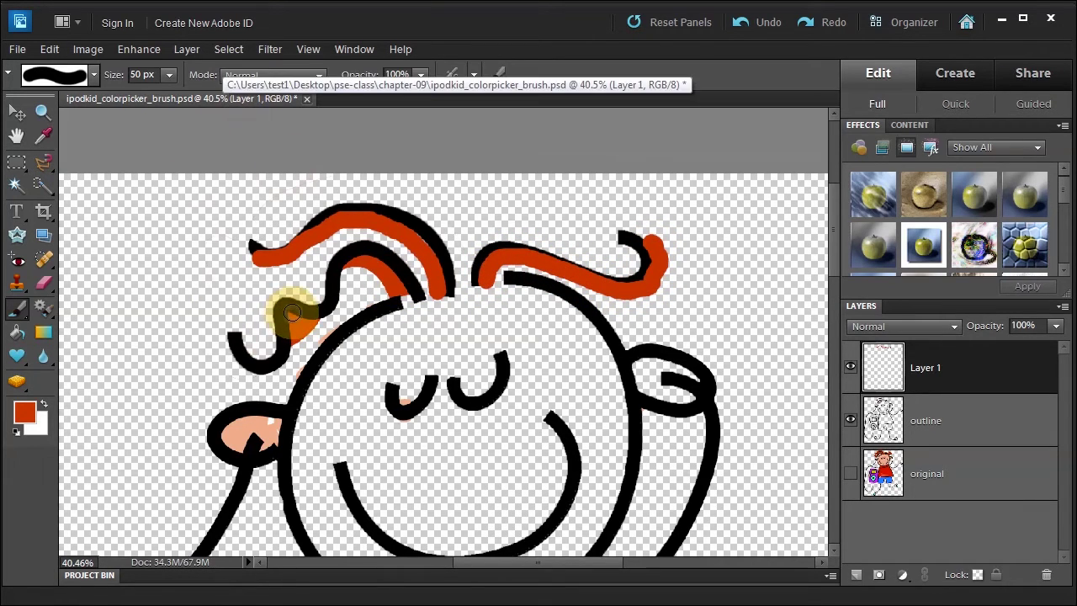
pyautogui.click(850, 476)
pyautogui.click(849, 476)
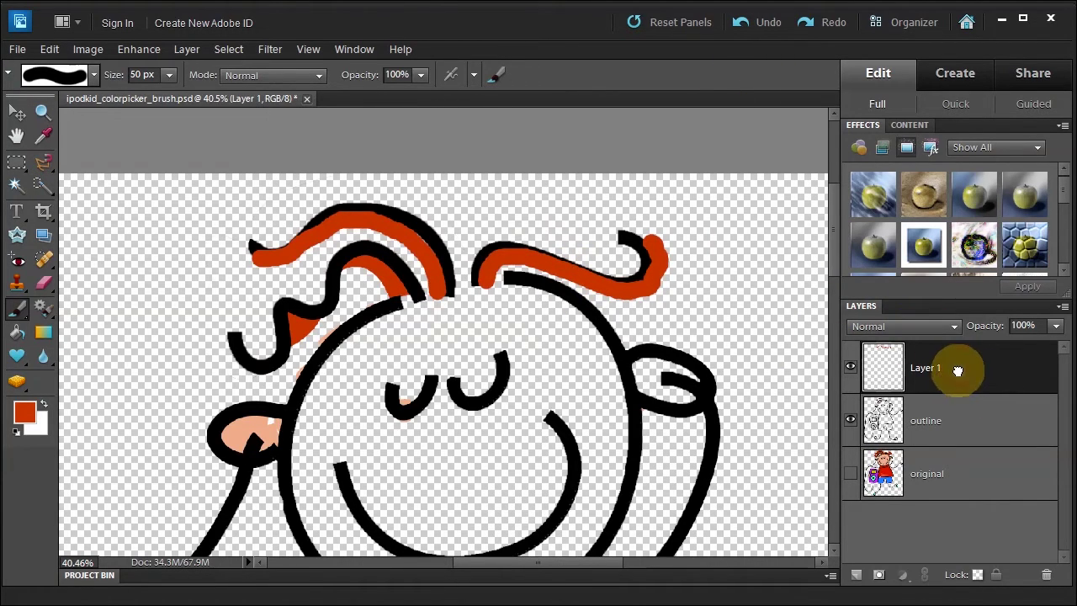
pyautogui.moveTo(958, 371); pyautogui.dragTo(959, 446)
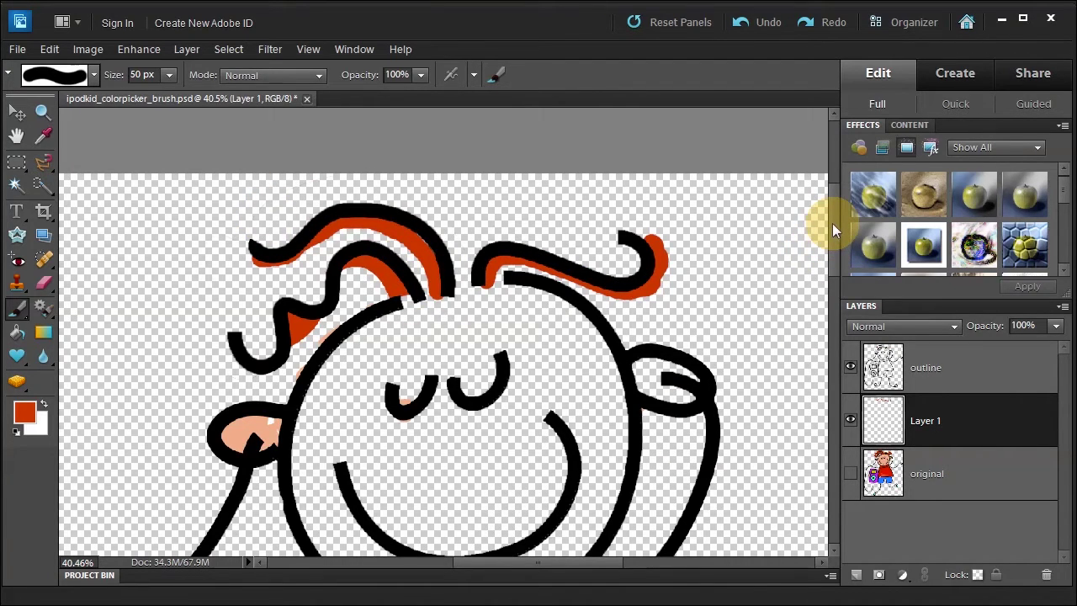
pyautogui.moveTo(832, 223); pyautogui.dragTo(828, 250)
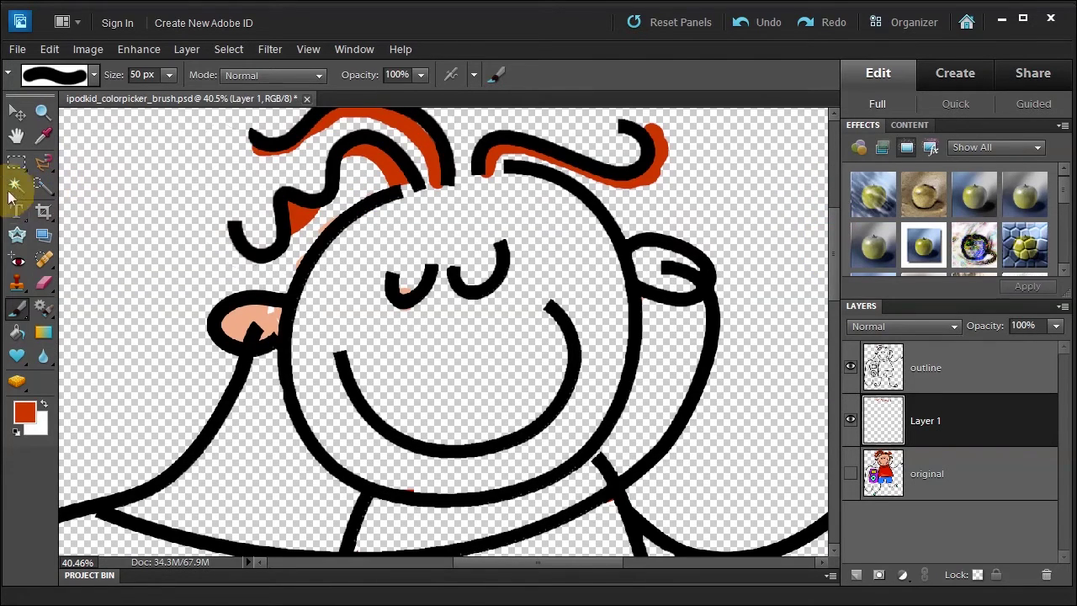
# Fit the drawing, select the Brush, and sample orange e66311 from the hair as the foreground colour
pyautogui.doubleClick(17, 135)
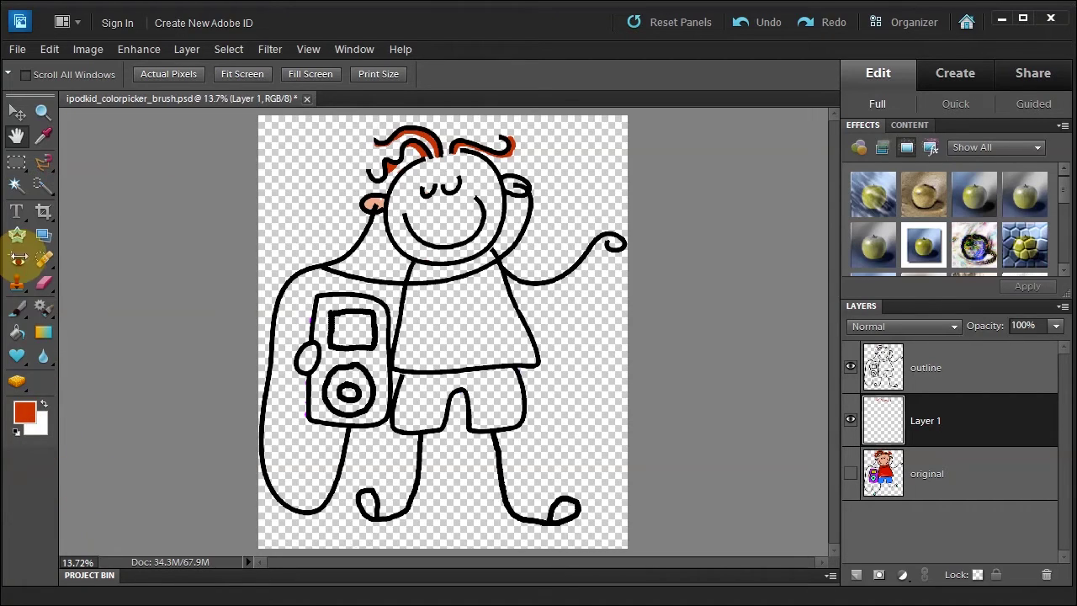
pyautogui.click(17, 310)
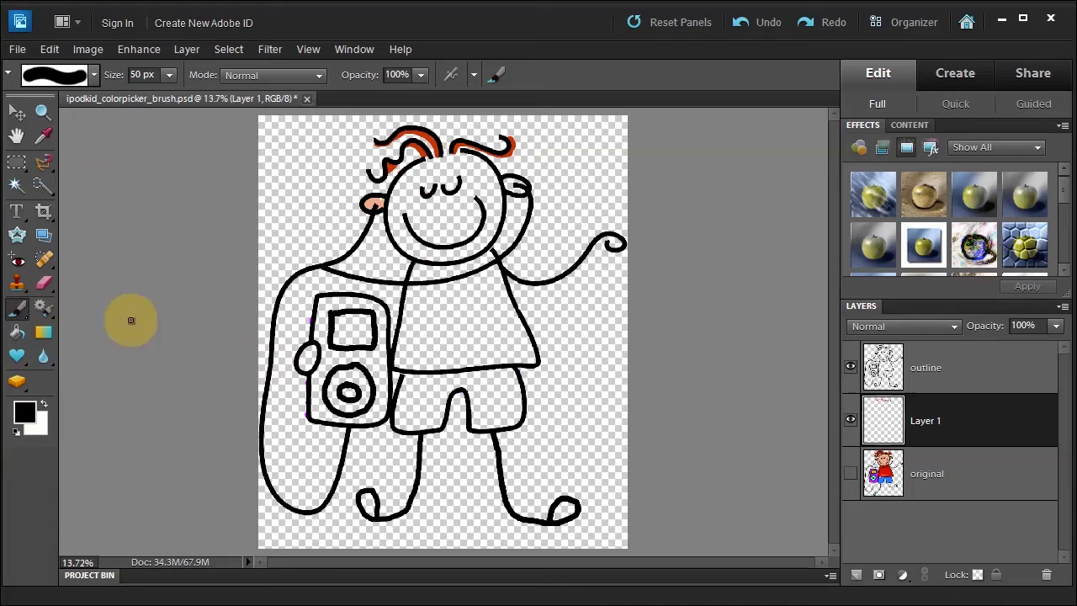
pyautogui.click(26, 413)
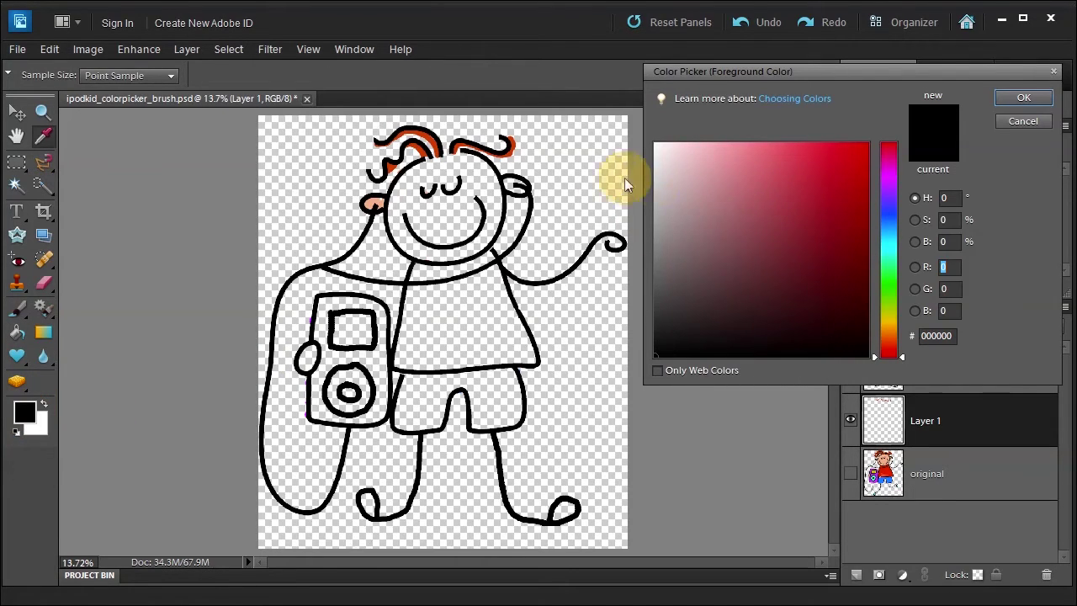
pyautogui.click(437, 135)
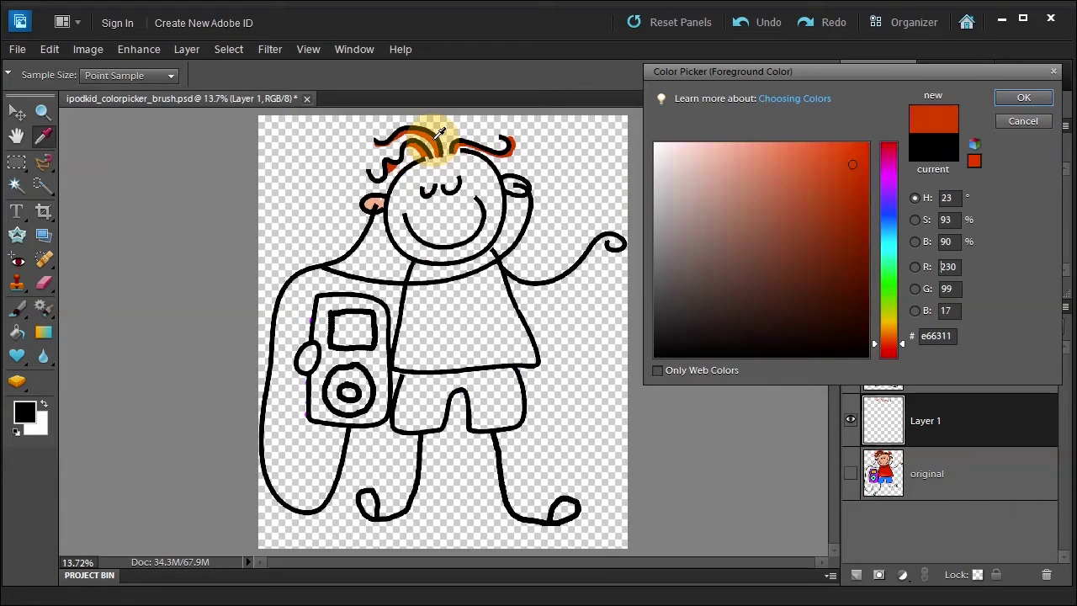
pyautogui.click(1025, 98)
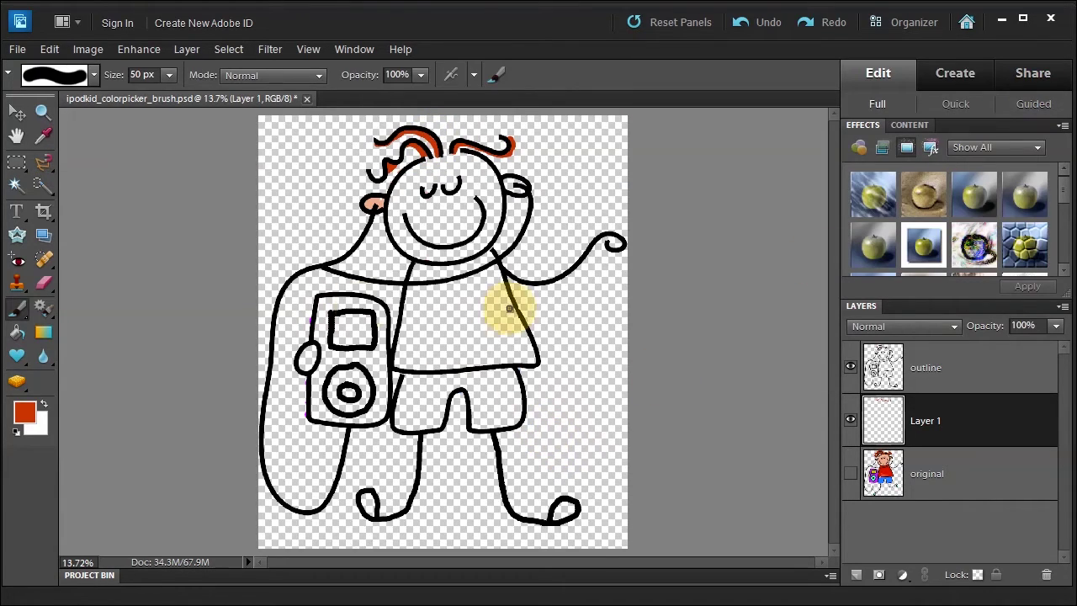
# Enlarge the brush to 400 px and paint the whole shirt solid orange on Layer 1
pyautogui.moveTo(421, 341)
pyautogui.mouseDown()
pyautogui.moveTo(473, 348)
pyautogui.moveTo(429, 344)
pyautogui.mouseUp()
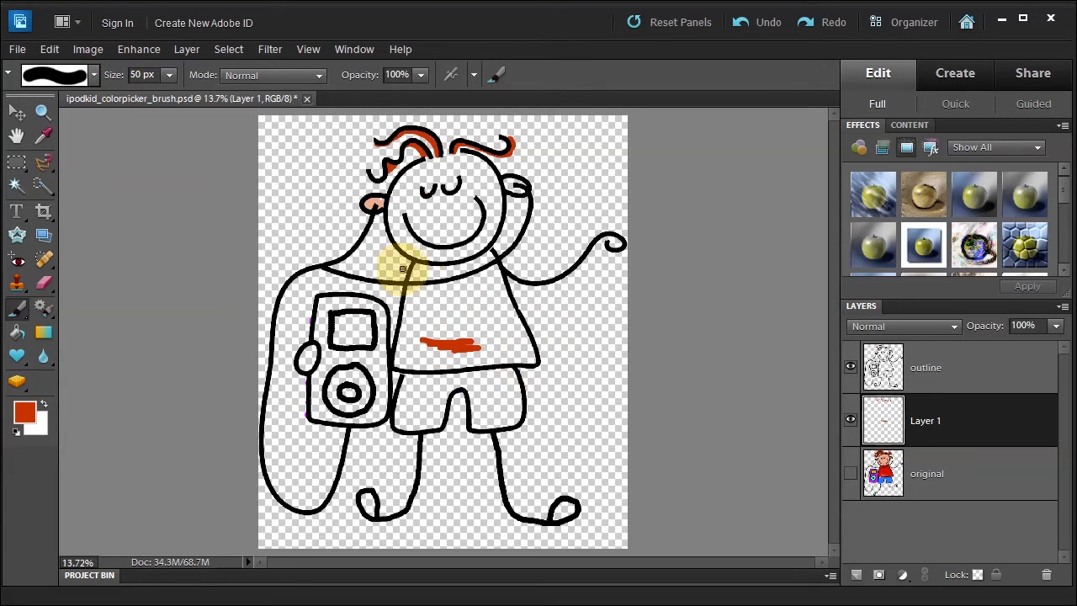
pyautogui.press(']')
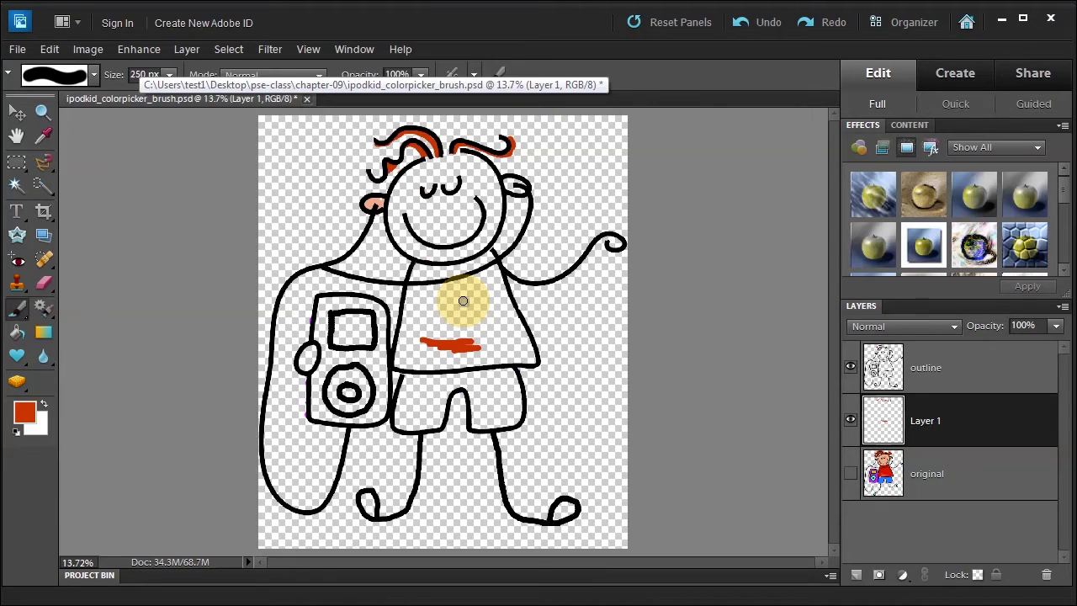
pyautogui.press(']')
pyautogui.press(']')
pyautogui.click(429, 289)
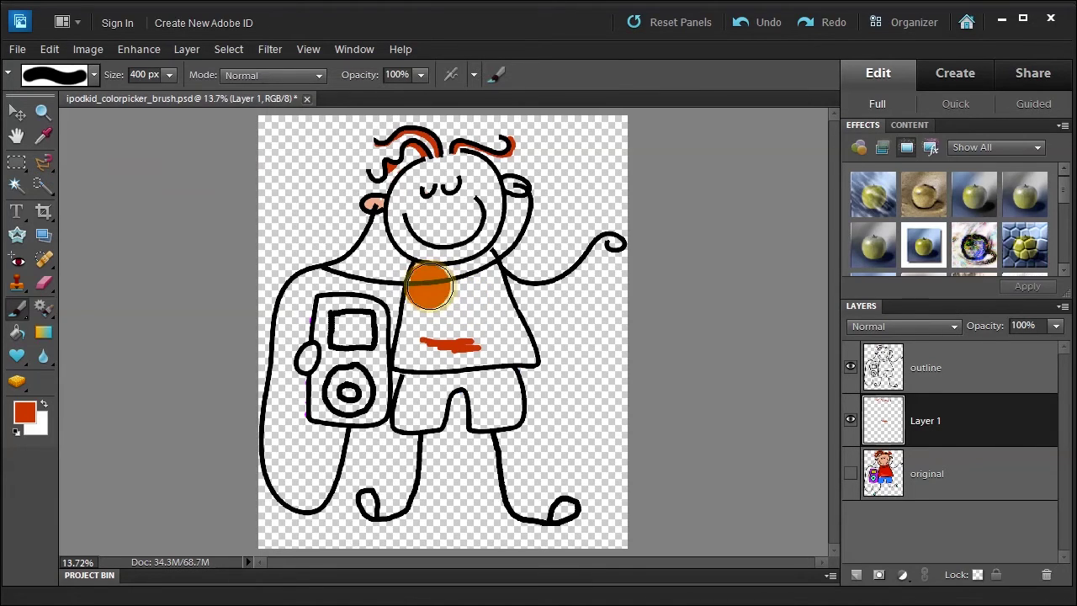
pyautogui.moveTo(429, 289)
pyautogui.mouseDown()
pyautogui.moveTo(492, 282)
pyautogui.moveTo(519, 345)
pyautogui.moveTo(409, 348)
pyautogui.moveTo(475, 324)
pyautogui.moveTo(413, 312)
pyautogui.moveTo(428, 301)
pyautogui.moveTo(420, 273)
pyautogui.mouseUp()
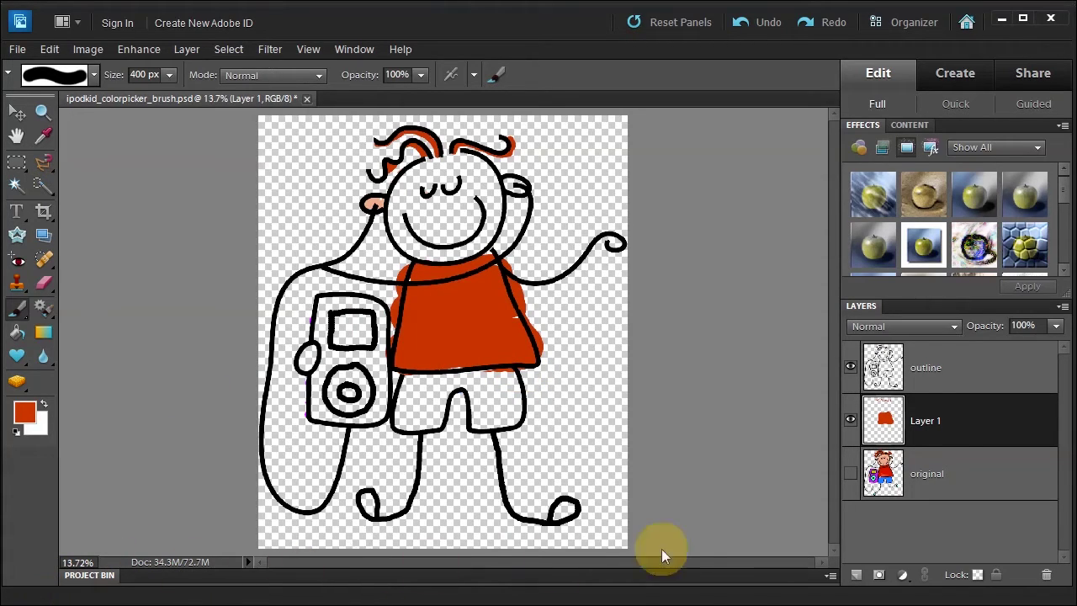
# Sample the shorts' blue from the original with a 3 by 3 Average eyedropper, then hide the original
pyautogui.click(850, 421)
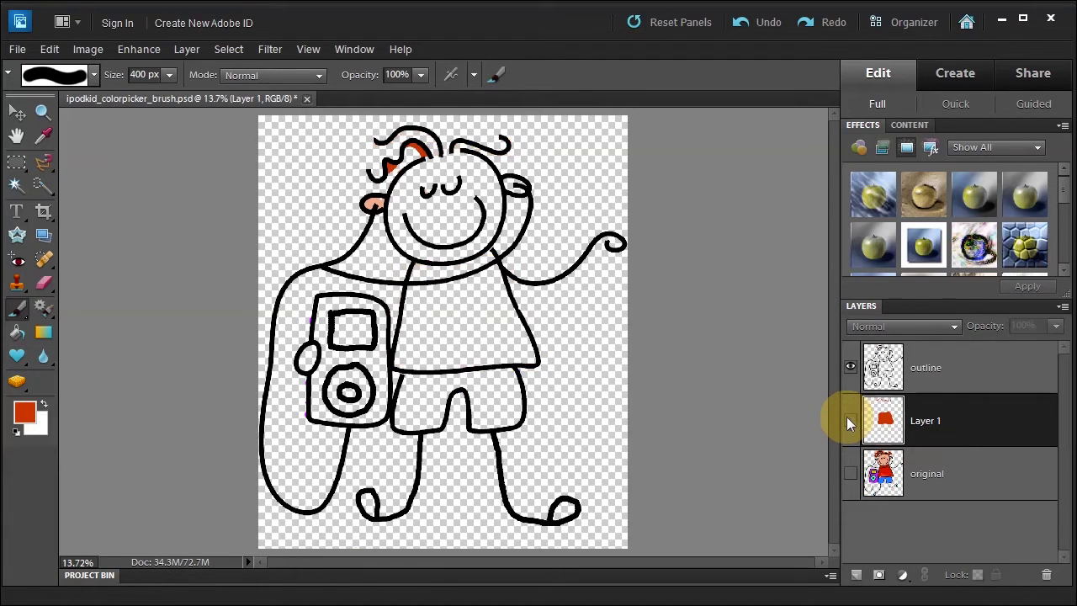
pyautogui.click(850, 476)
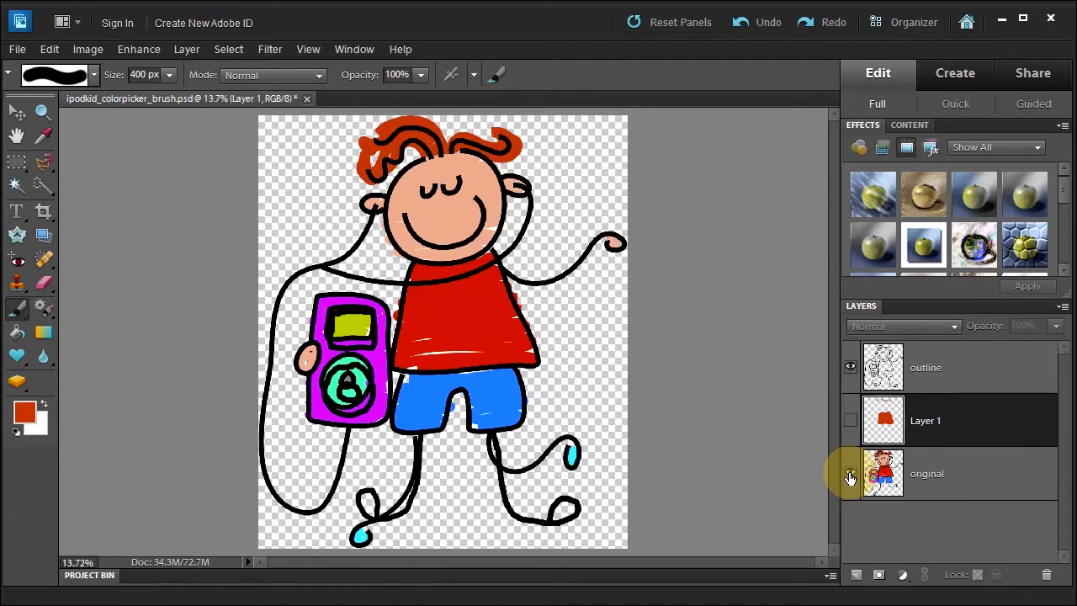
pyautogui.click(42, 136)
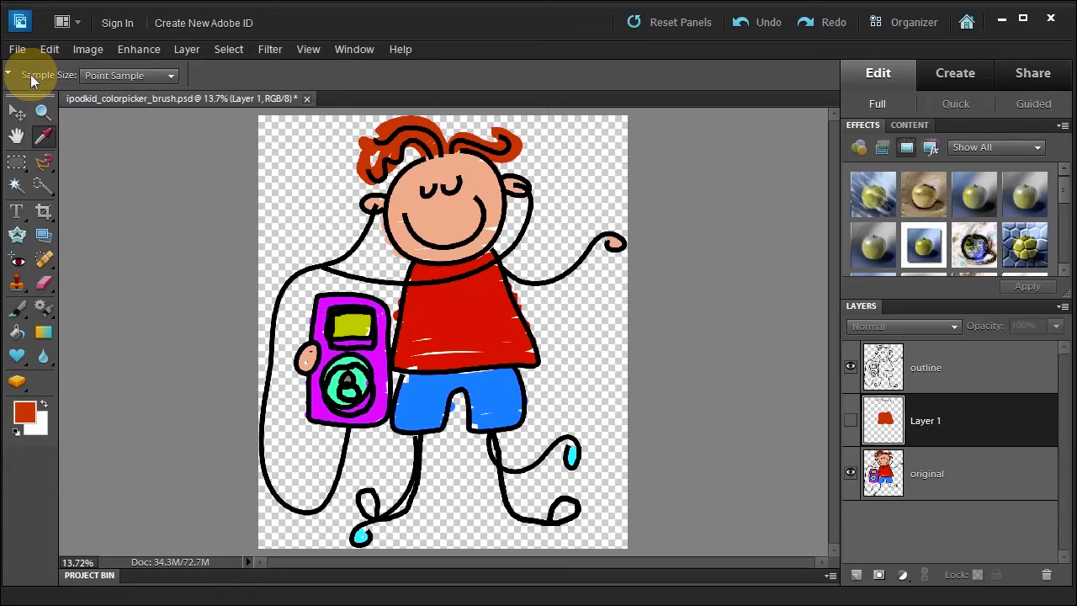
pyautogui.click(135, 77)
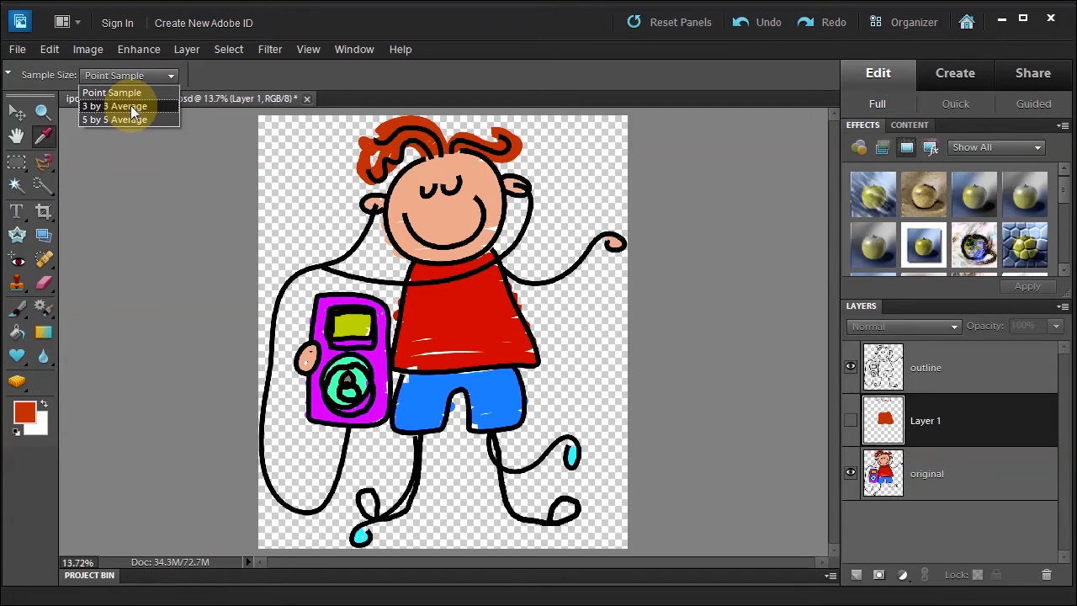
pyautogui.click(131, 107)
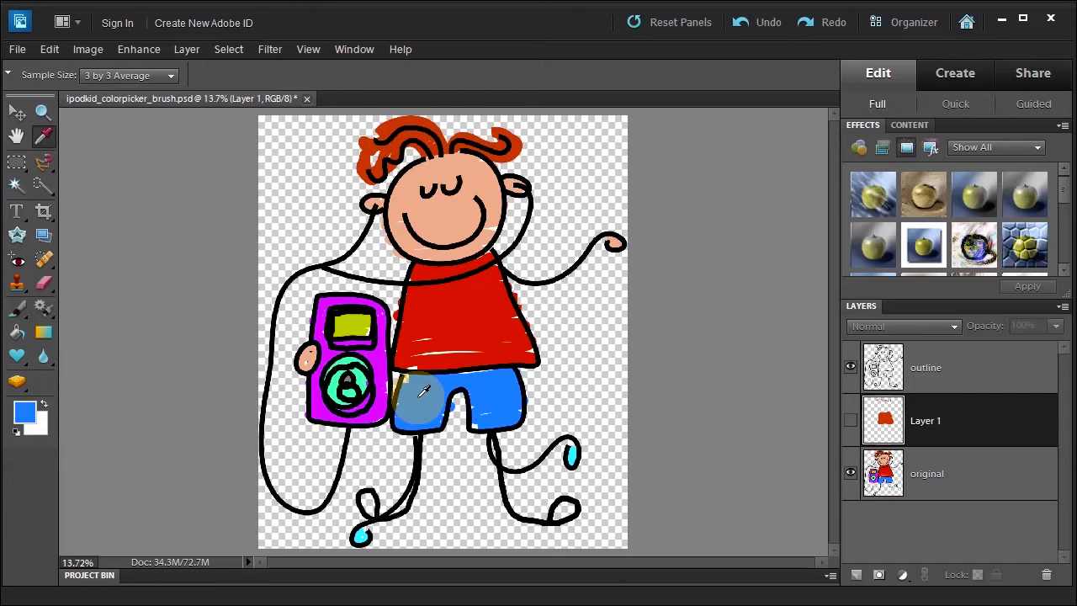
pyautogui.click(850, 477)
# Brush the shorts and both shoes blue on Layer 1, shrinking the brush to 175 px
pyautogui.click(852, 424)
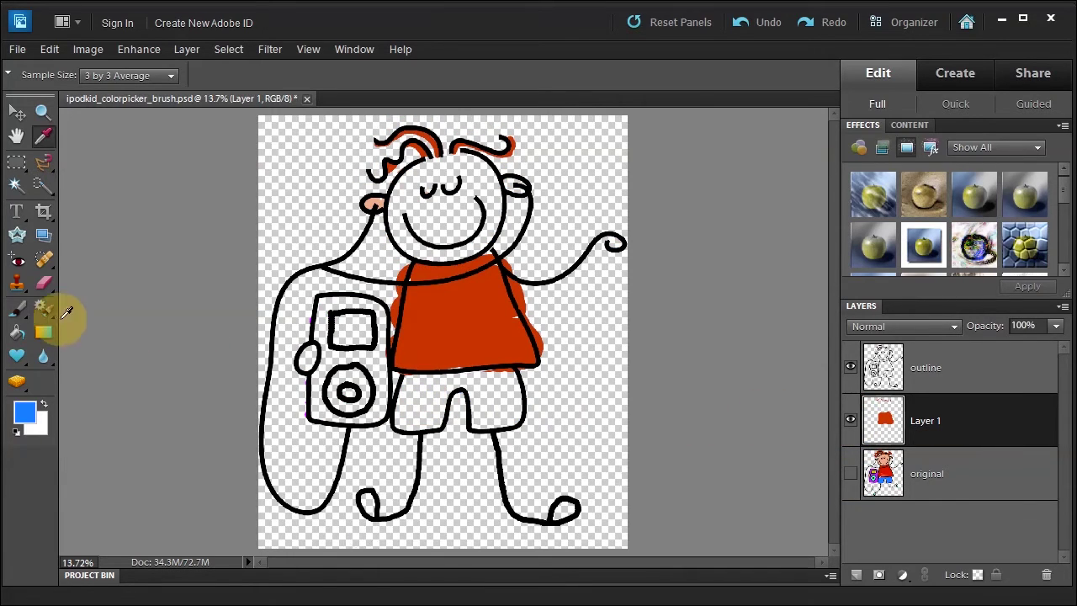
pyautogui.click(15, 312)
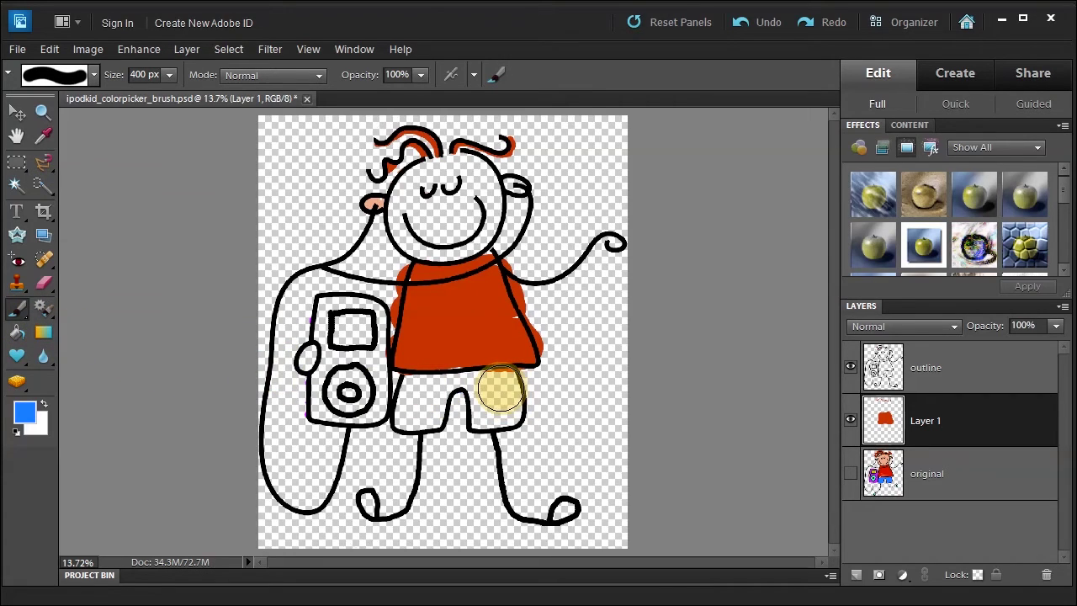
pyautogui.moveTo(500, 389); pyautogui.dragTo(496, 404)
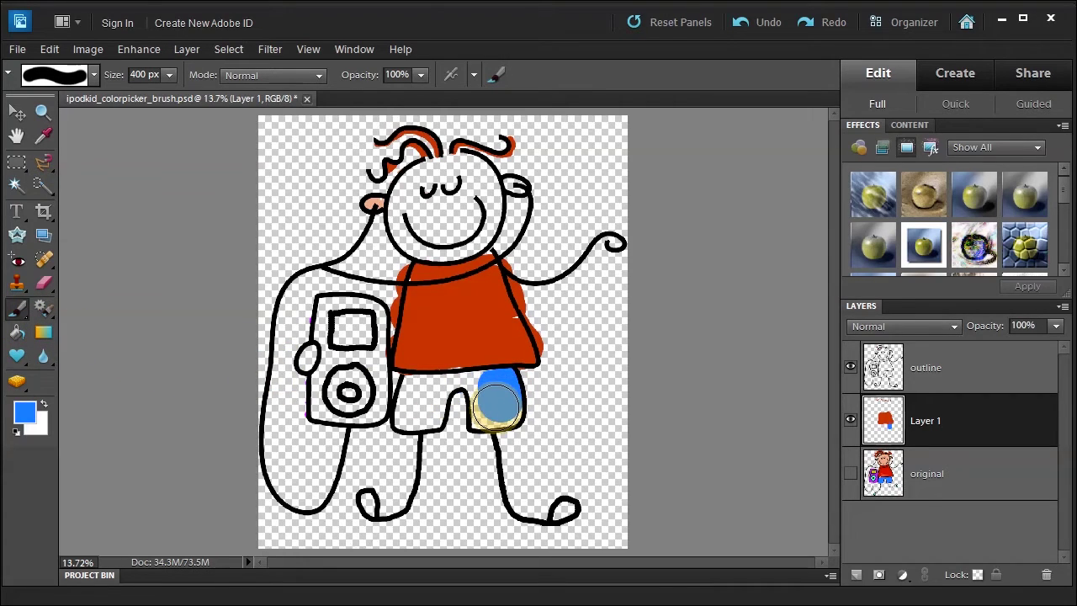
pyautogui.press('[')
pyautogui.press('[')
pyautogui.press('[')
pyautogui.press('[')
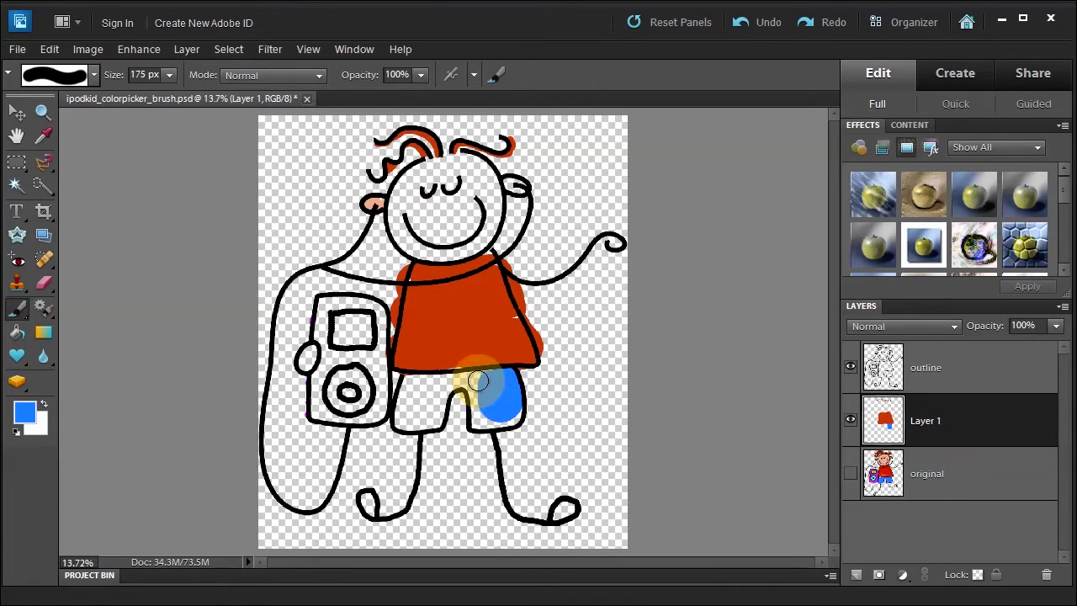
pyautogui.moveTo(480, 382)
pyautogui.mouseDown()
pyautogui.moveTo(410, 384)
pyautogui.moveTo(402, 420)
pyautogui.moveTo(434, 420)
pyautogui.moveTo(438, 403)
pyautogui.moveTo(419, 411)
pyautogui.moveTo(427, 395)
pyautogui.moveTo(469, 385)
pyautogui.moveTo(483, 418)
pyautogui.moveTo(514, 415)
pyautogui.moveTo(477, 425)
pyautogui.mouseUp()
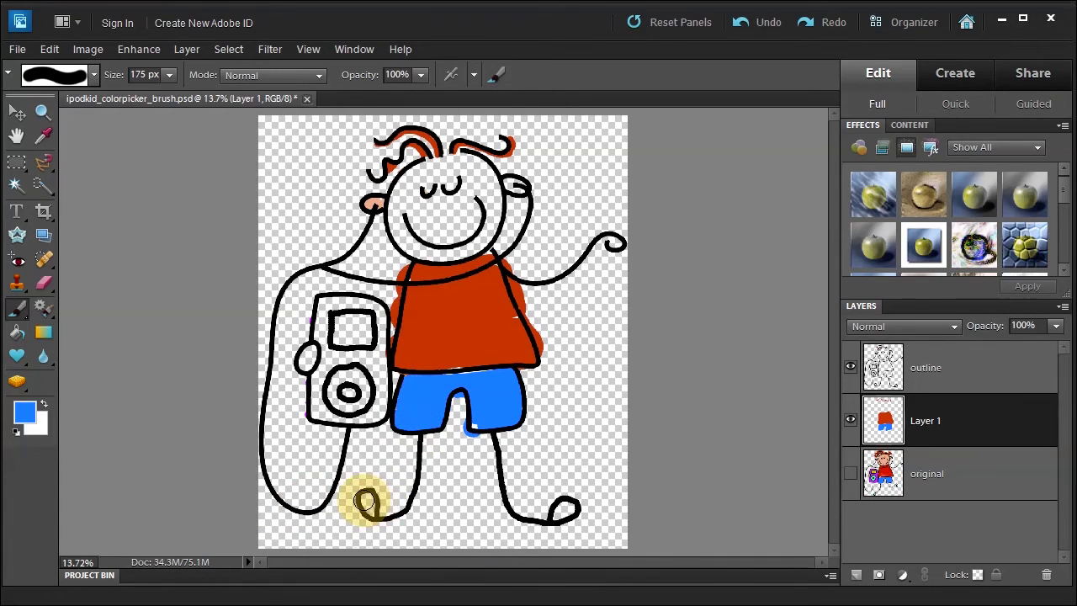
pyautogui.click(367, 504)
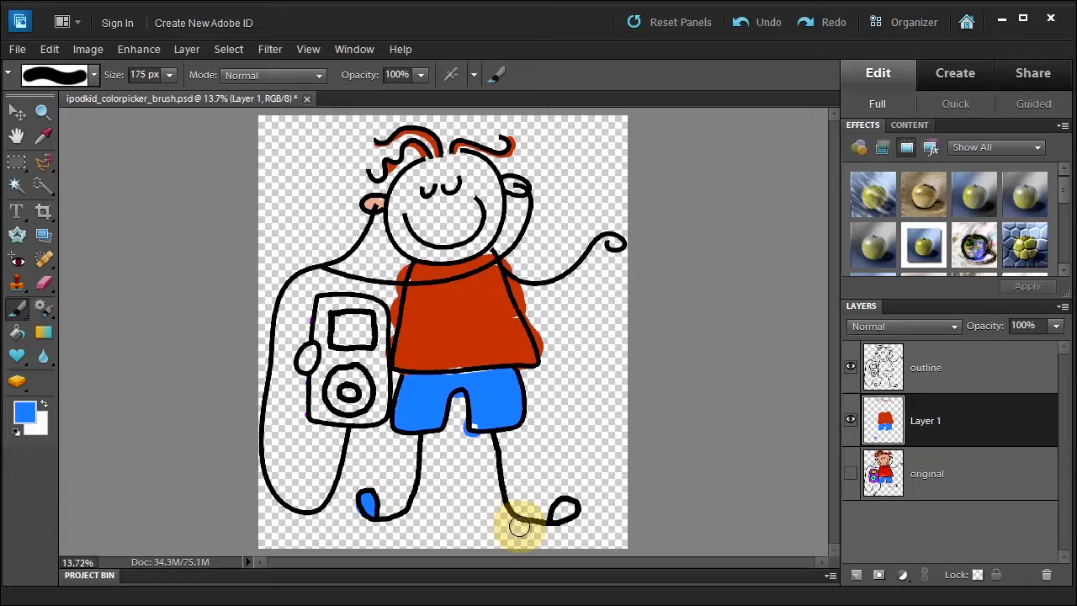
pyautogui.click(561, 511)
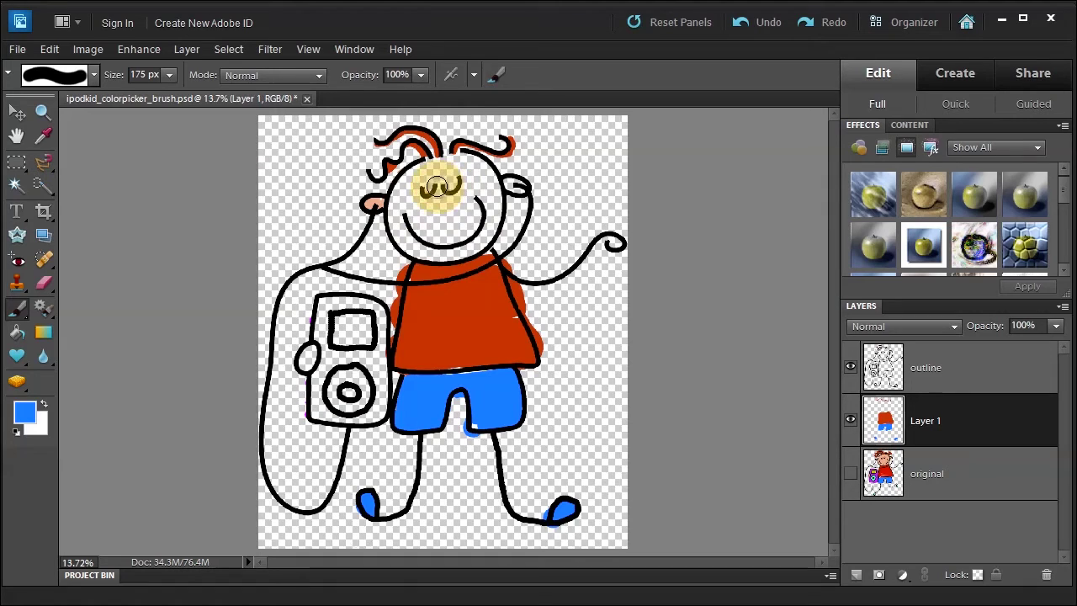
# Sample the peach skin tone from the original and brush it across the face on Layer 1
pyautogui.click(849, 475)
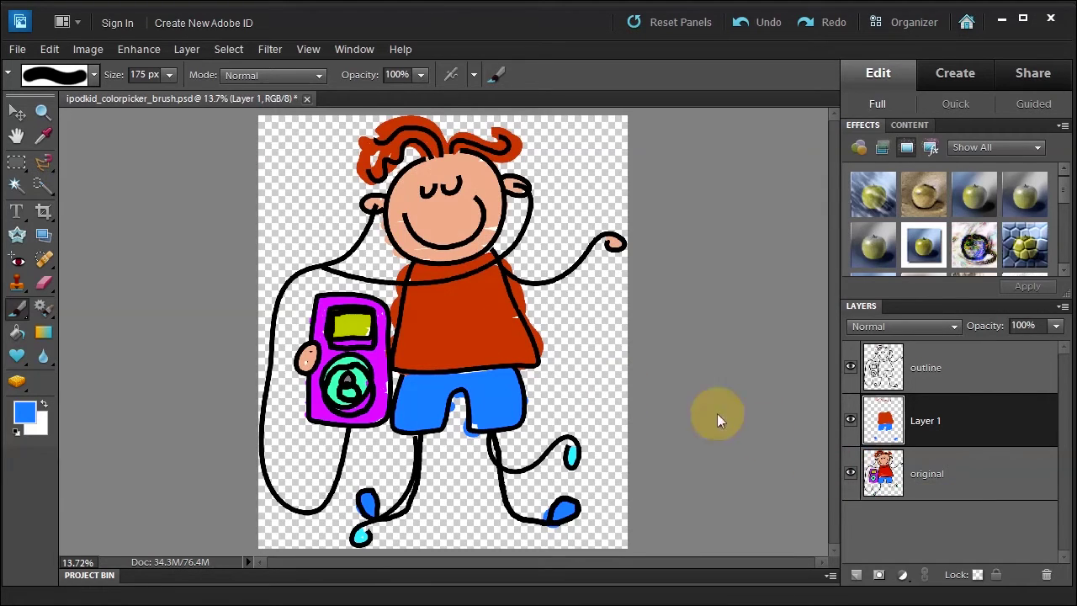
pyautogui.click(44, 138)
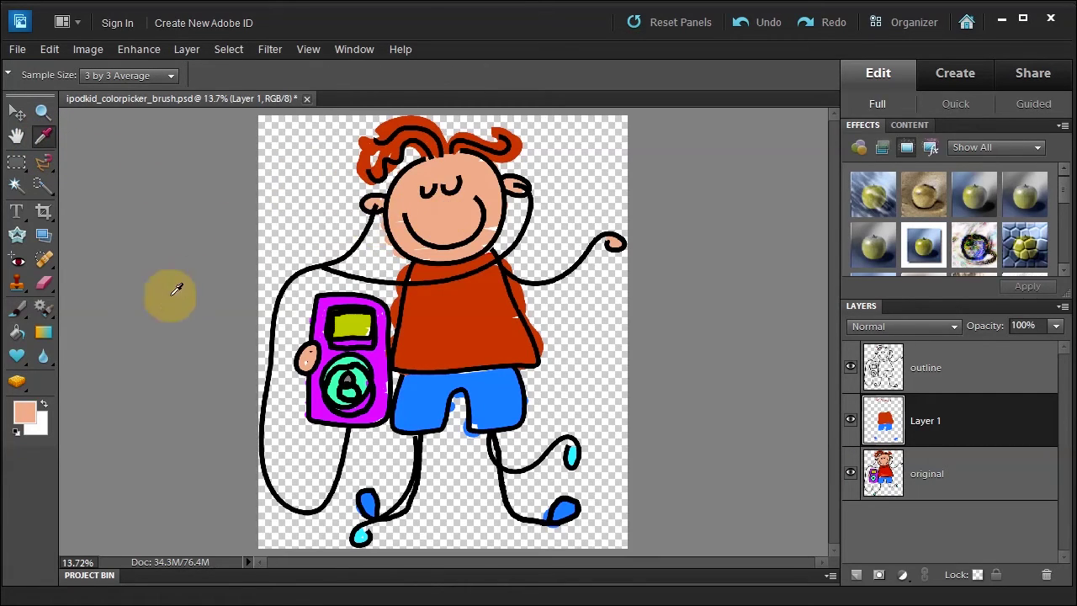
pyautogui.click(18, 310)
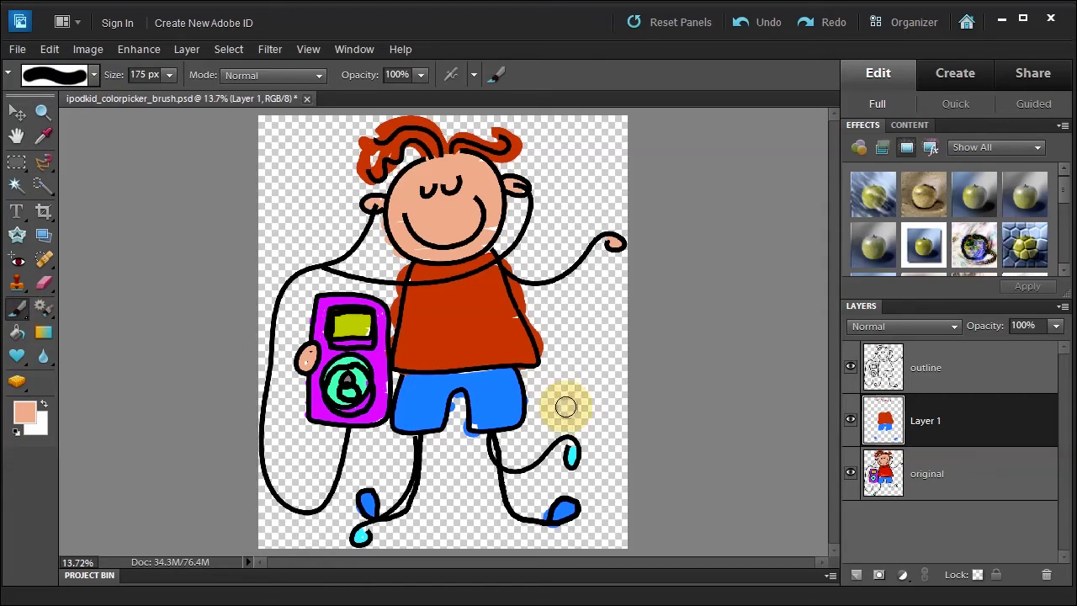
pyautogui.click(852, 476)
pyautogui.moveTo(428, 173)
pyautogui.mouseDown()
pyautogui.moveTo(483, 167)
pyautogui.moveTo(439, 164)
pyautogui.moveTo(418, 179)
pyautogui.moveTo(482, 181)
pyautogui.moveTo(405, 187)
pyautogui.moveTo(400, 227)
pyautogui.moveTo(417, 244)
pyautogui.moveTo(468, 255)
pyautogui.moveTo(497, 239)
pyautogui.moveTo(502, 192)
pyautogui.moveTo(479, 187)
pyautogui.moveTo(480, 233)
pyautogui.moveTo(482, 210)
pyautogui.moveTo(459, 237)
pyautogui.moveTo(412, 225)
pyautogui.moveTo(454, 215)
pyautogui.moveTo(441, 195)
pyautogui.moveTo(412, 196)
pyautogui.moveTo(435, 214)
pyautogui.moveTo(456, 207)
pyautogui.moveTo(451, 227)
pyautogui.moveTo(400, 228)
pyautogui.moveTo(406, 244)
pyautogui.moveTo(467, 243)
pyautogui.moveTo(491, 219)
pyautogui.moveTo(393, 265)
pyautogui.moveTo(431, 209)
pyautogui.moveTo(495, 241)
pyautogui.moveTo(444, 189)
pyautogui.moveTo(514, 258)
pyautogui.moveTo(504, 184)
pyautogui.moveTo(515, 183)
pyautogui.moveTo(442, 219)
pyautogui.moveTo(424, 208)
pyautogui.moveTo(515, 187)
pyautogui.mouseUp()
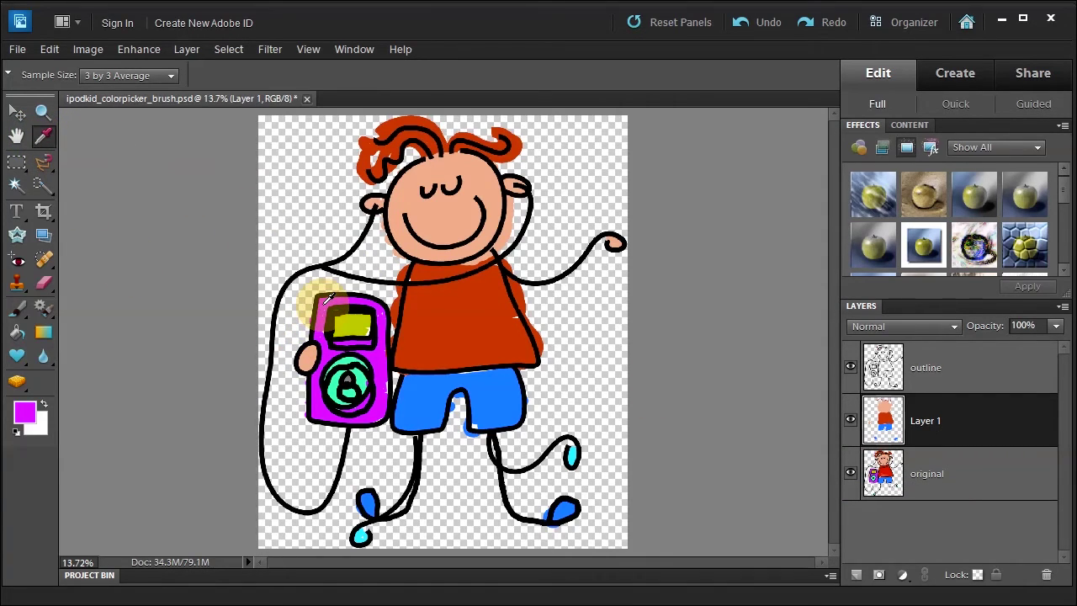
# Hide the original and Paint Bucket the iPod body magenta on the outline layer
pyautogui.click(850, 475)
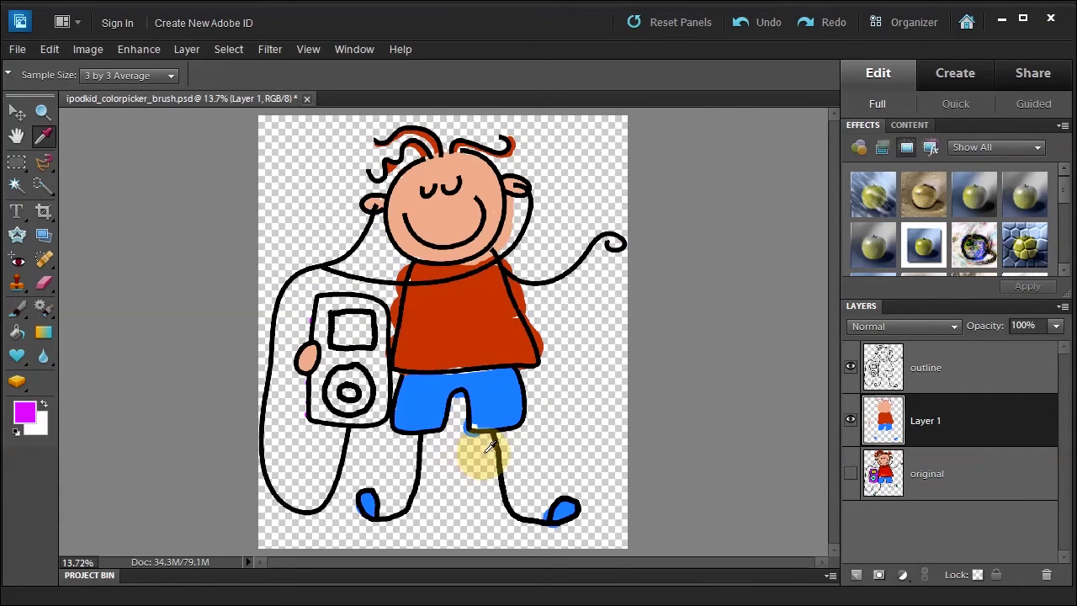
pyautogui.click(963, 371)
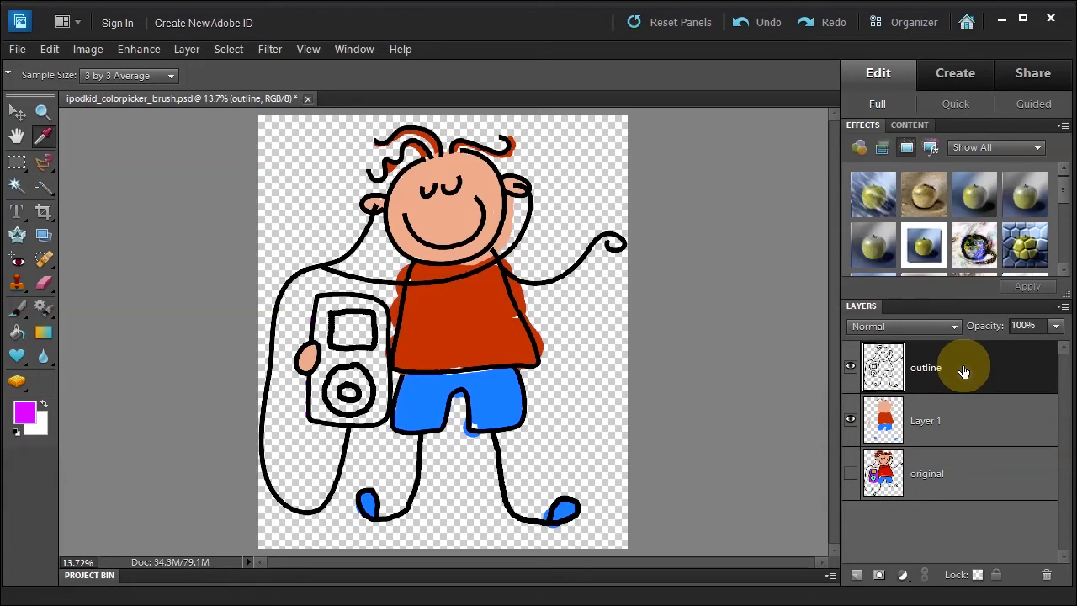
pyautogui.click(16, 333)
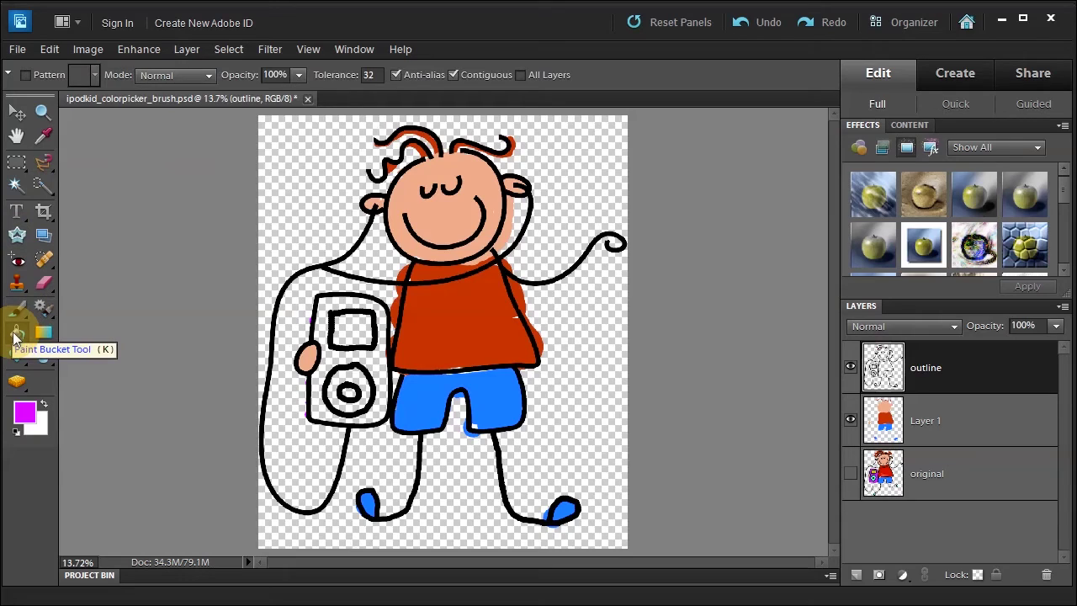
pyautogui.click(320, 301)
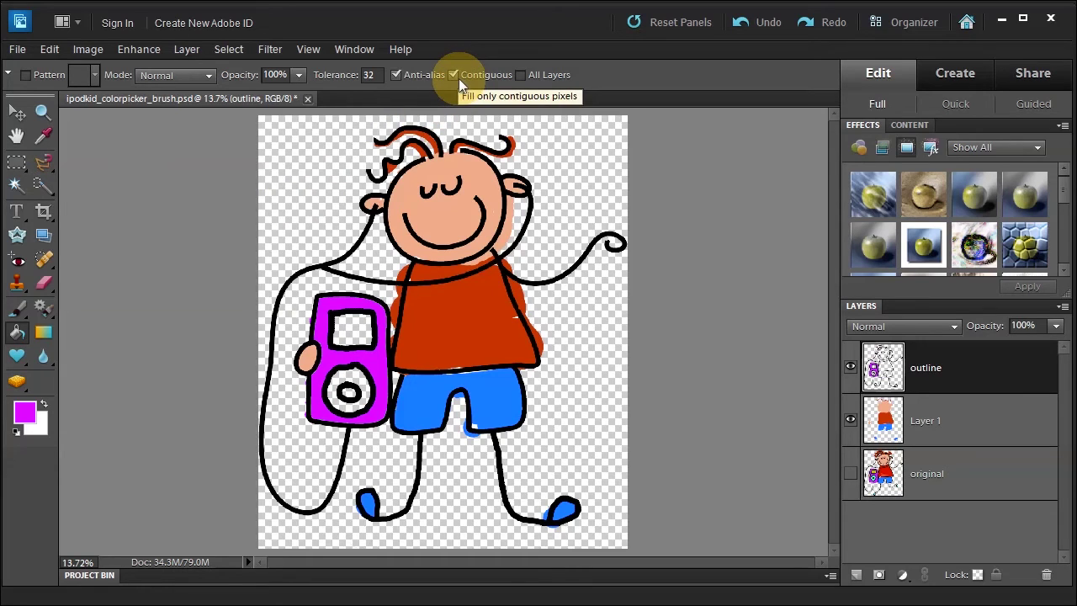
# Undo the iPod fill, try a non-contiguous magenta fill on Layer 1, then undo it
pyautogui.click(767, 23)
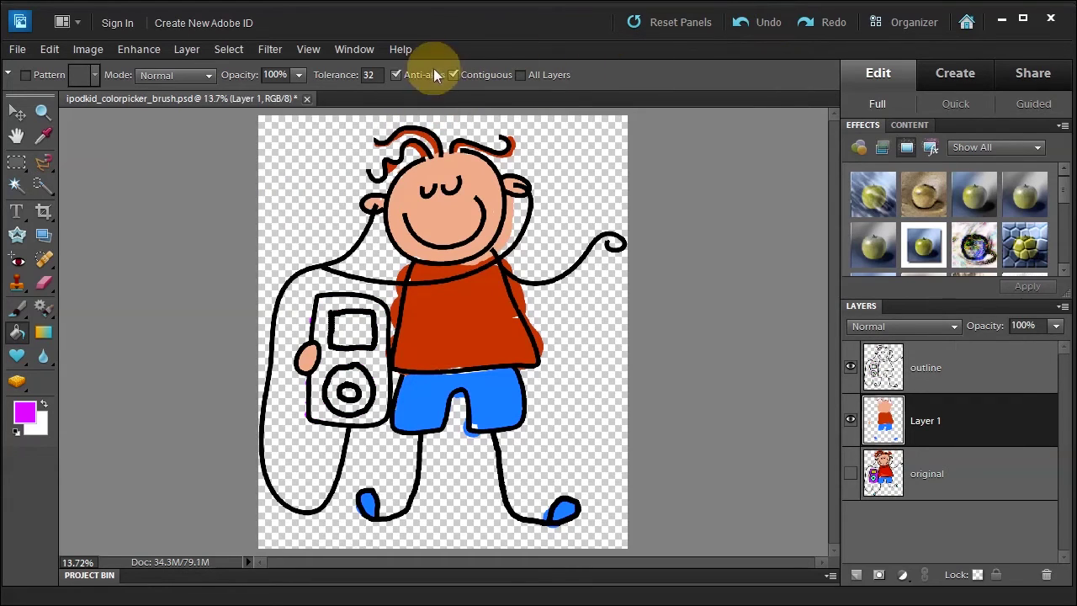
pyautogui.click(455, 74)
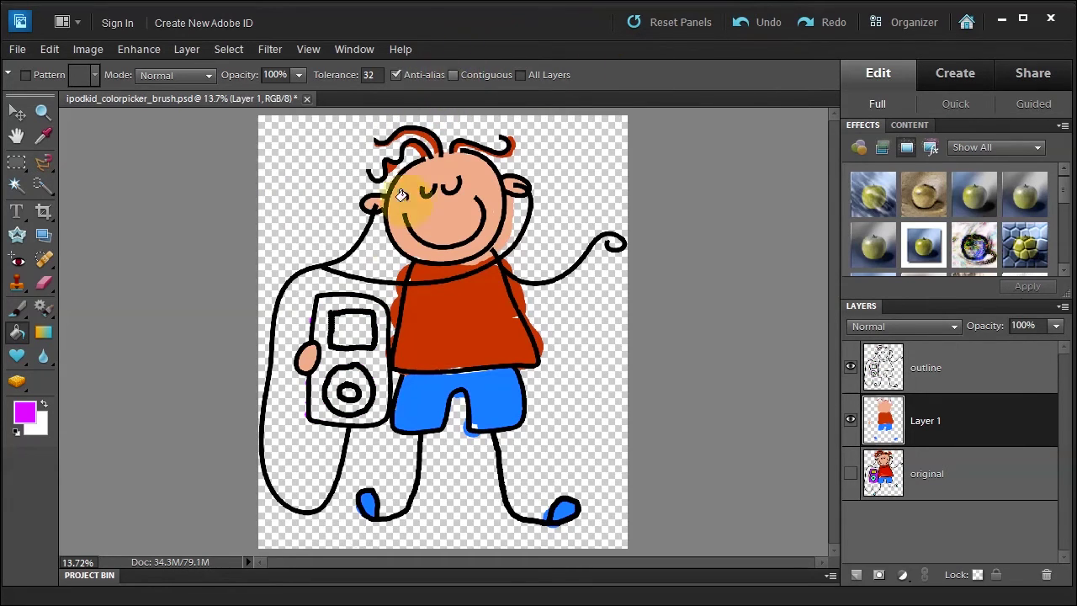
pyautogui.click(320, 300)
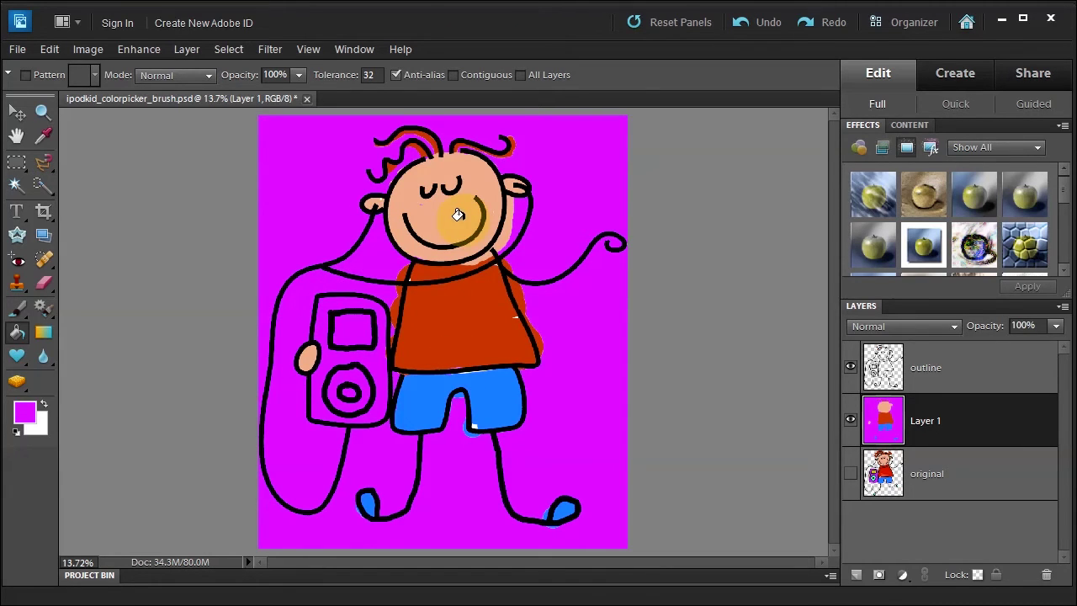
pyautogui.click(769, 21)
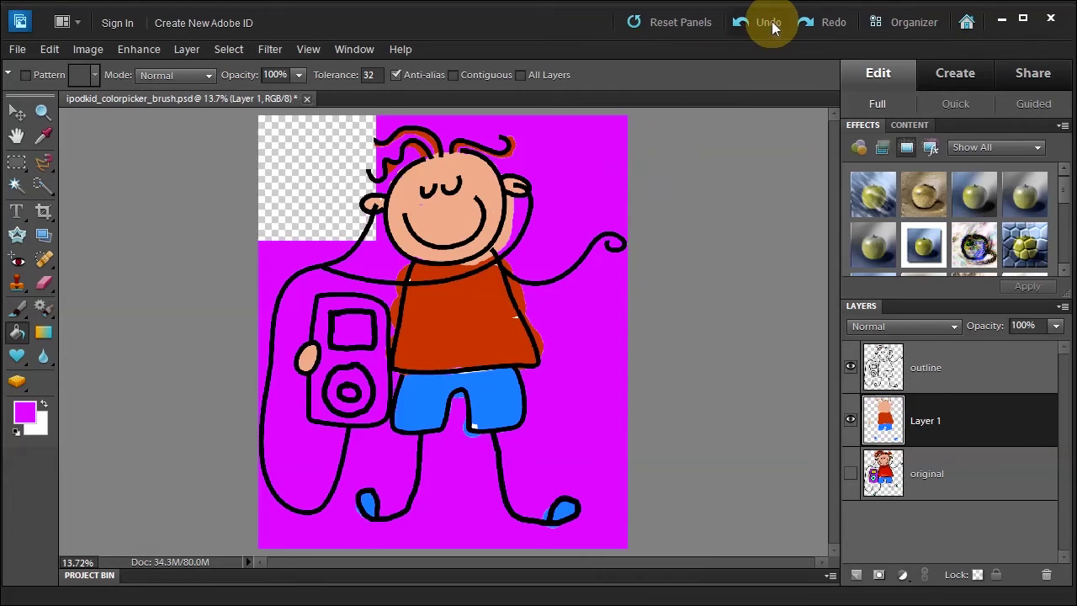
# Retry the magenta background fill with Contiguous on, then undo it to leave the background transparent
pyautogui.click(452, 75)
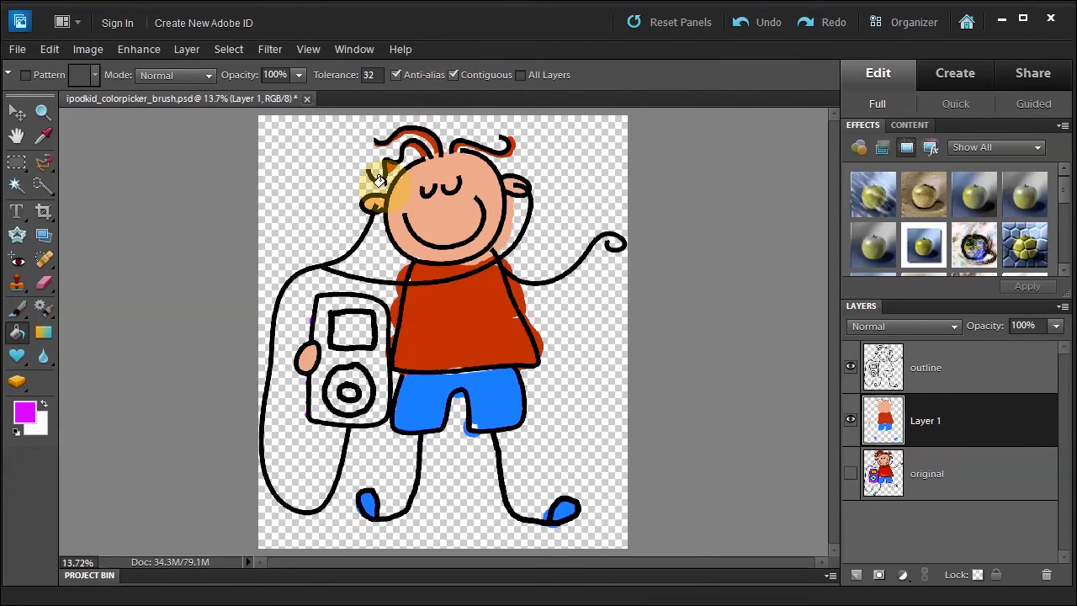
pyautogui.click(321, 302)
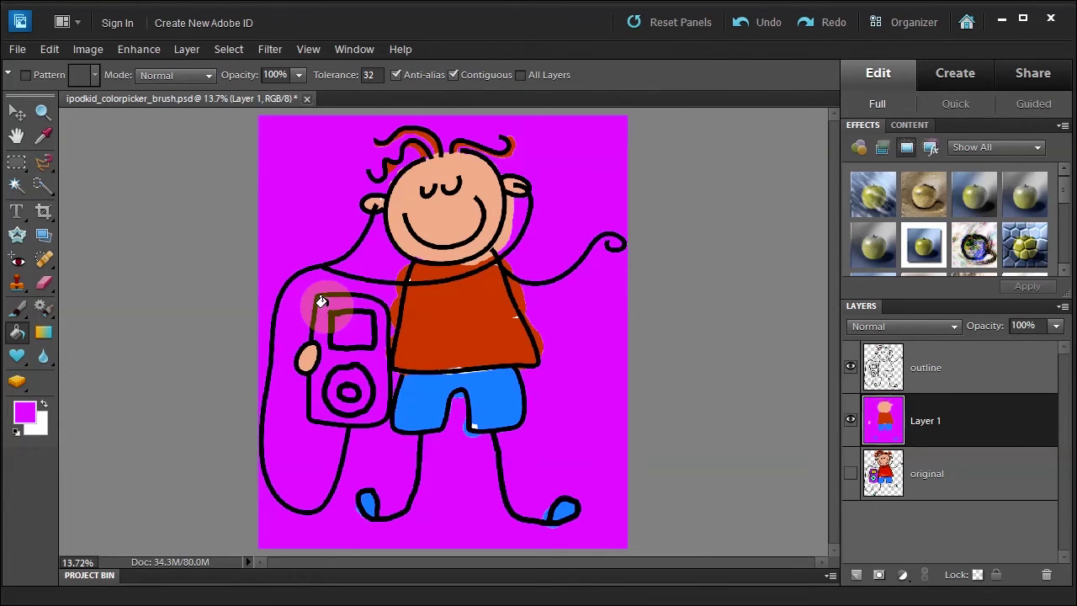
pyautogui.click(768, 23)
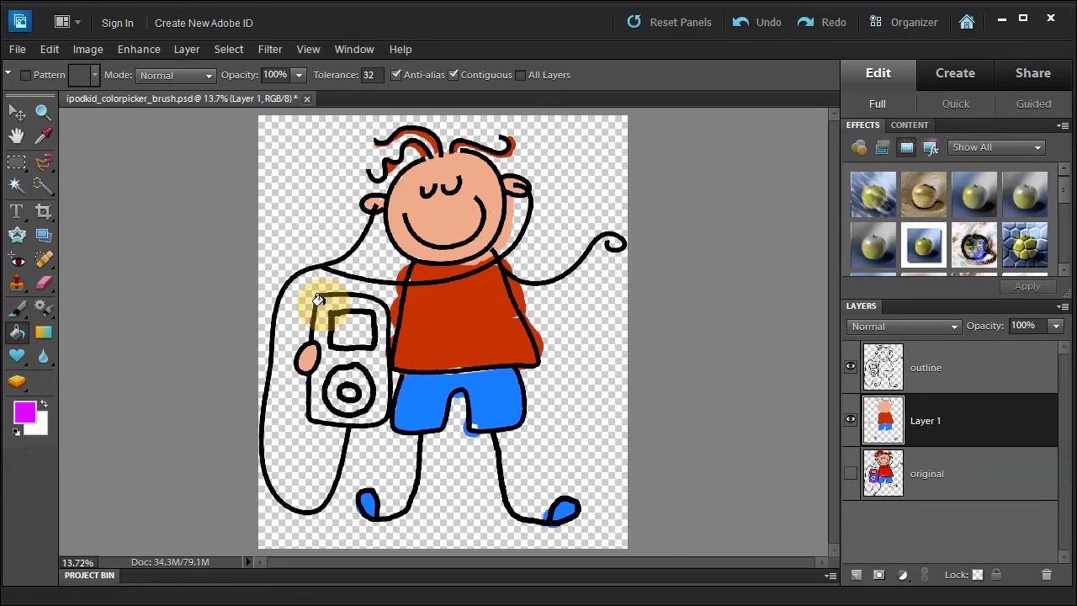
pyautogui.click(336, 302)
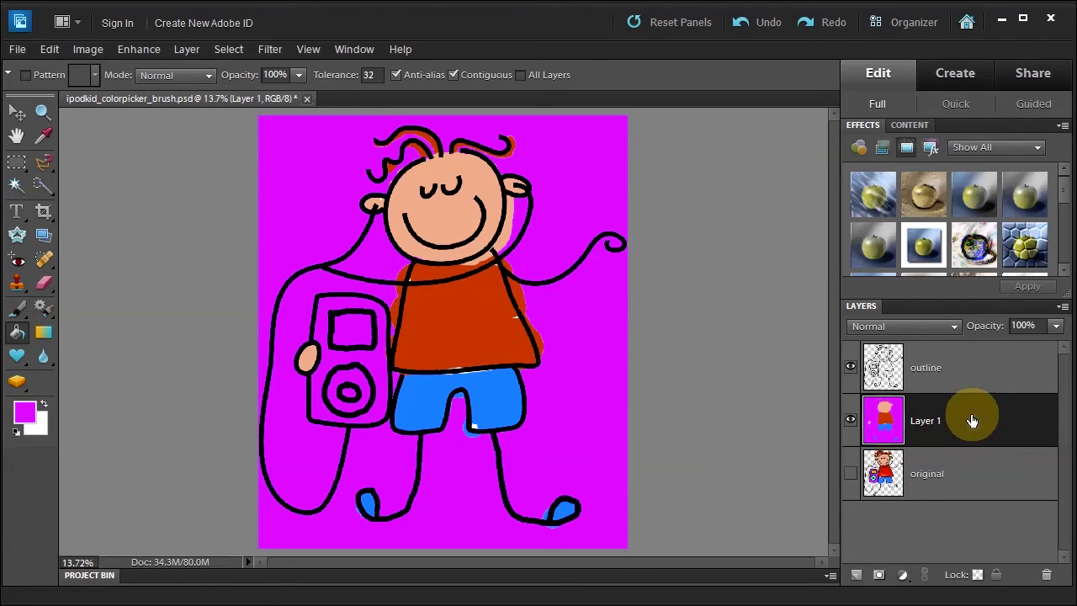
pyautogui.click(763, 23)
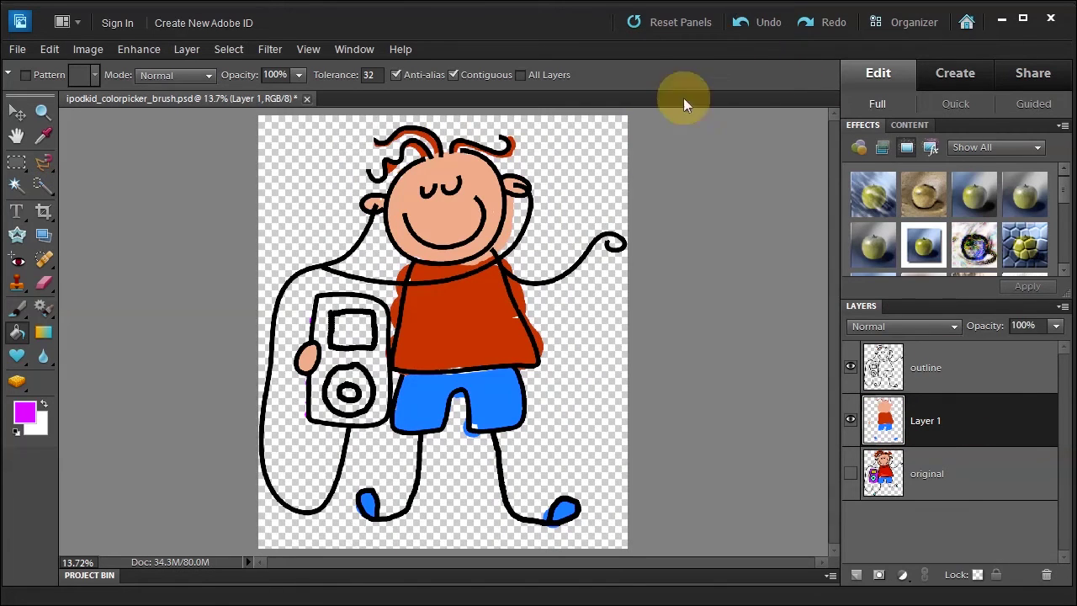
# Fill the iPod body magenta on the outline layer and sample mint green from the original wheel
pyautogui.click(950, 364)
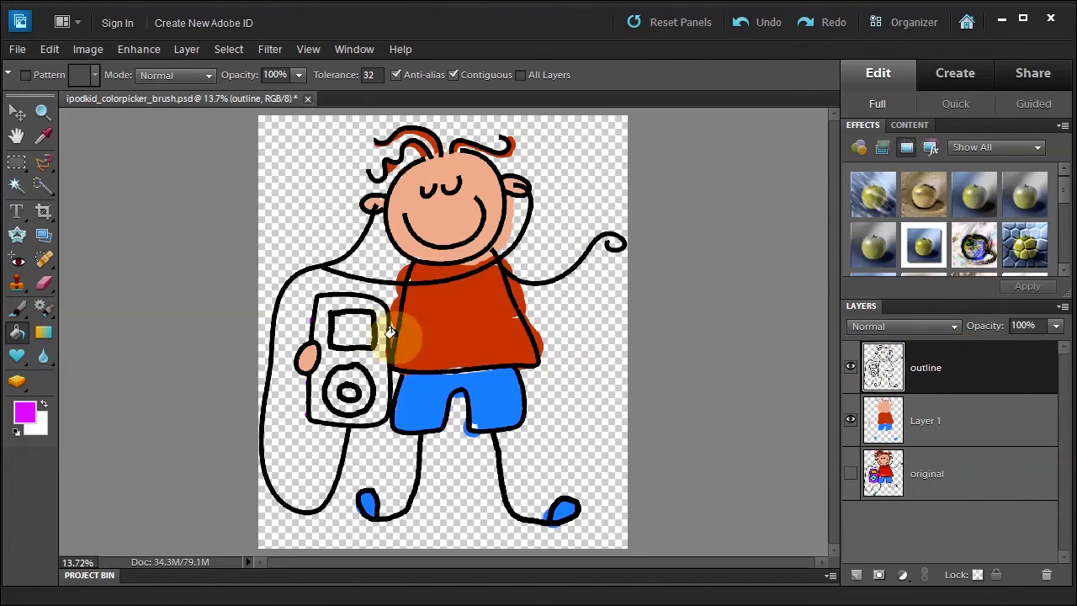
pyautogui.click(321, 303)
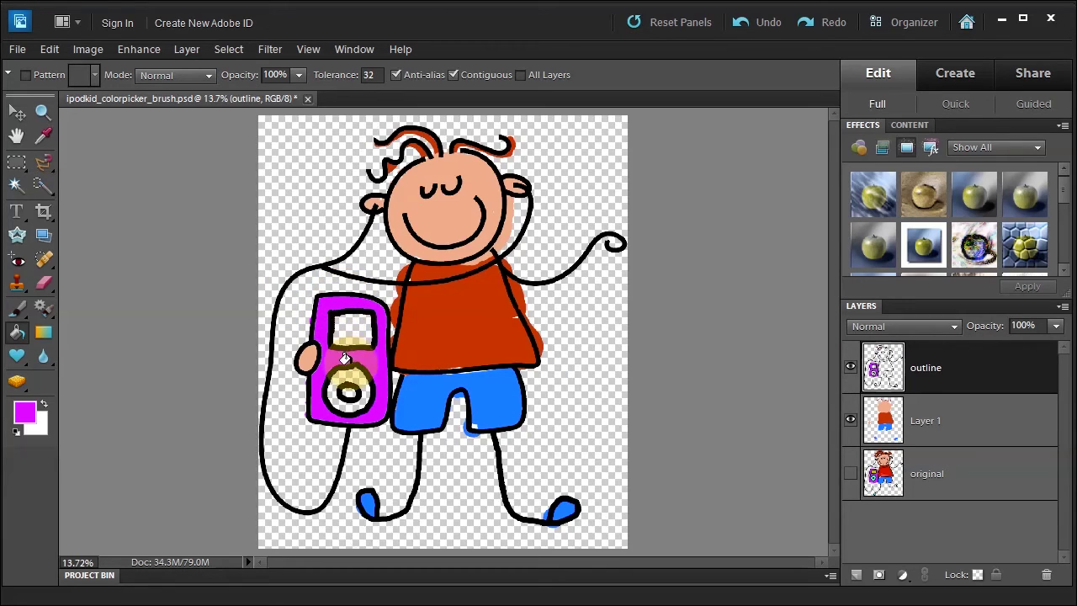
pyautogui.click(850, 474)
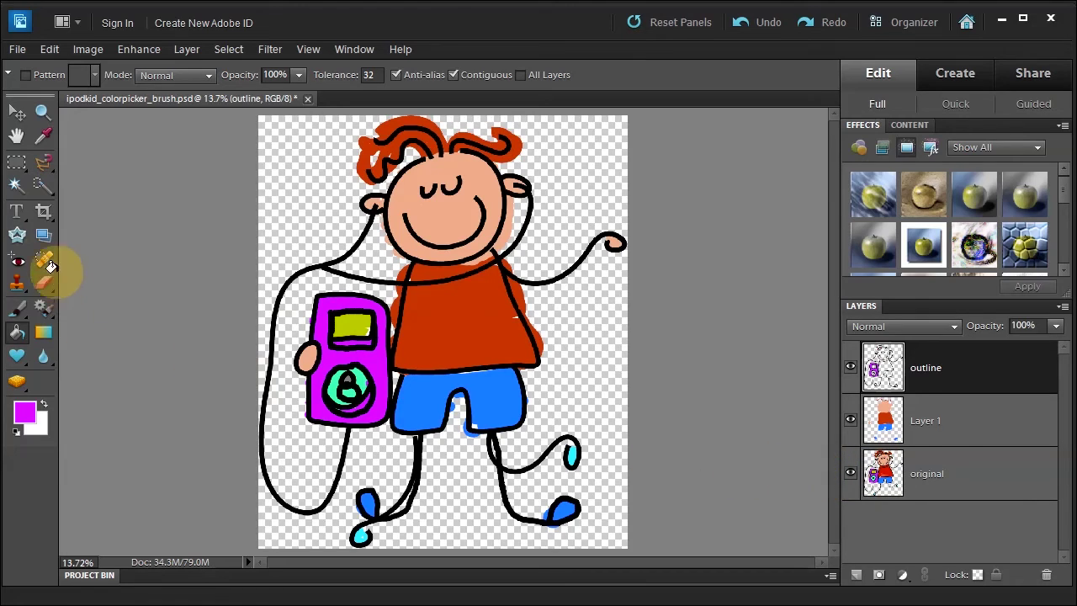
pyautogui.click(43, 135)
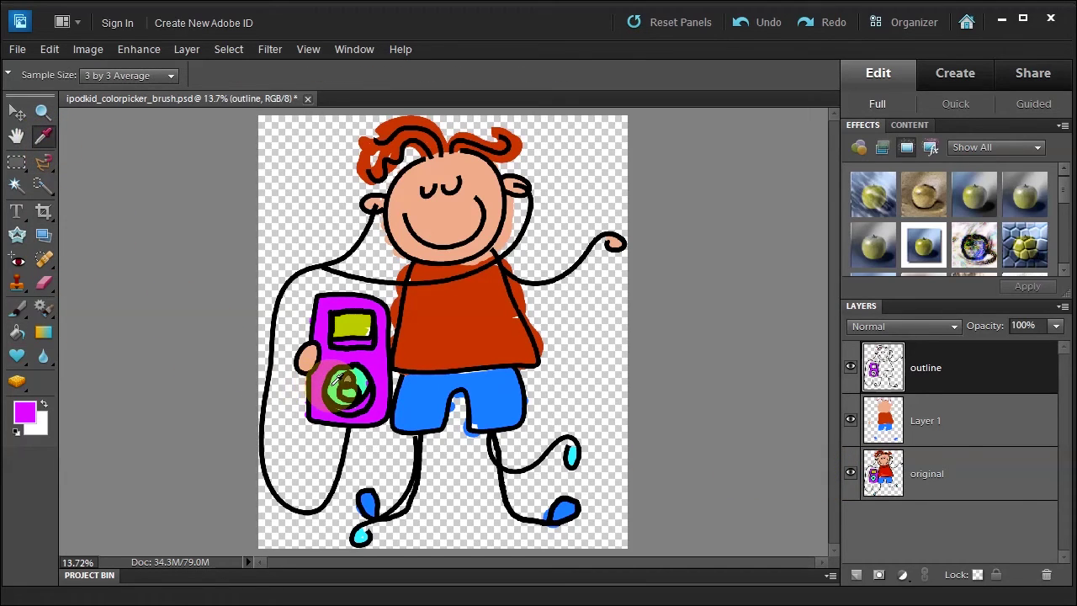
pyautogui.click(337, 380)
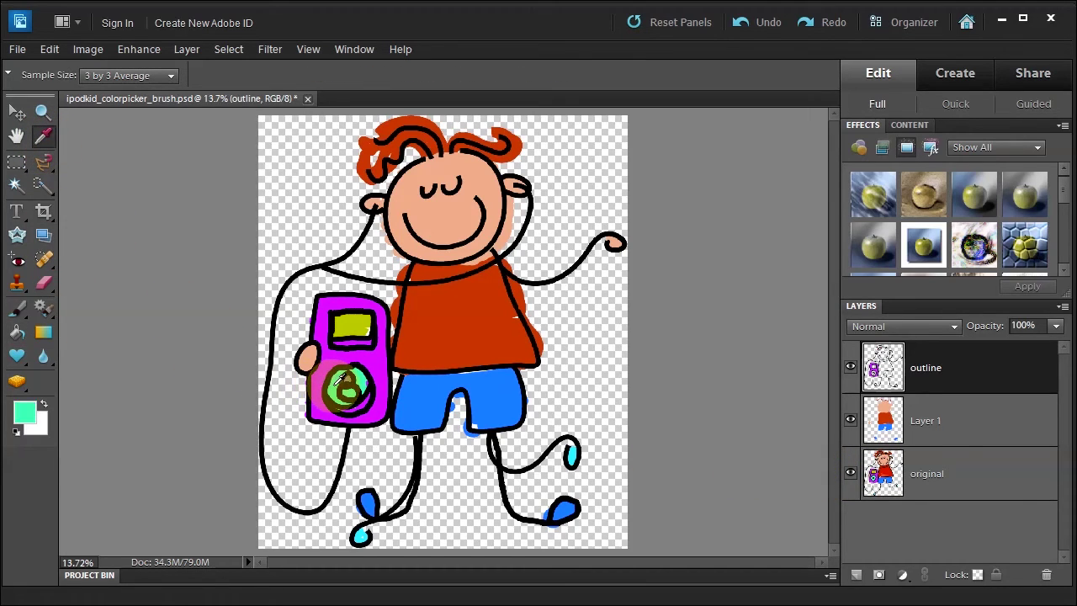
pyautogui.click(850, 473)
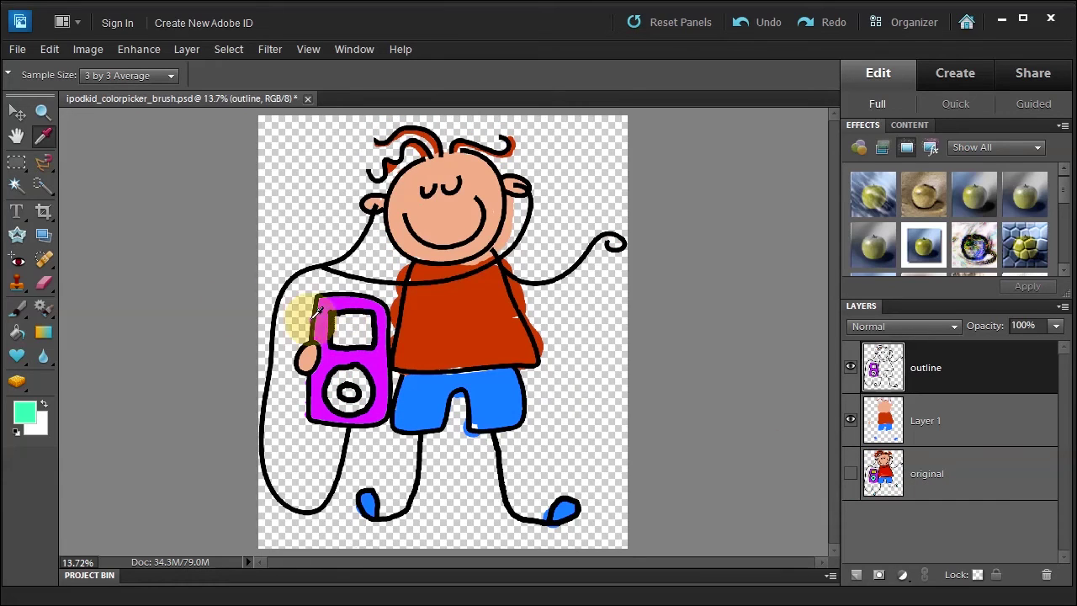
# Fill the iPod screen and wheel mint green, and the wheel's centre with the shorts' blue
pyautogui.click(16, 332)
pyautogui.click(354, 326)
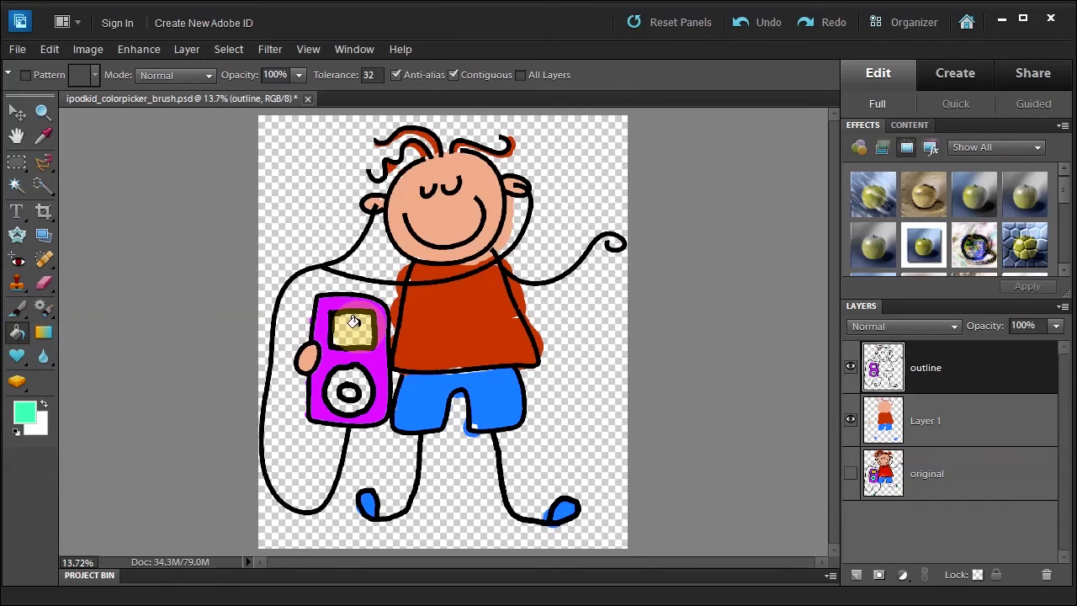
pyautogui.click(334, 376)
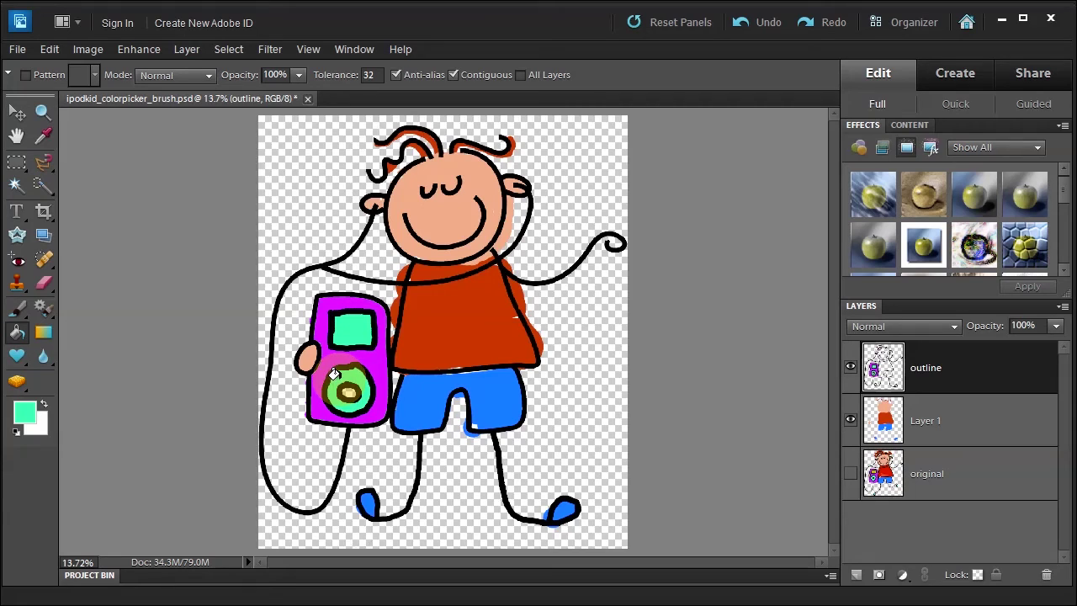
pyautogui.click(45, 138)
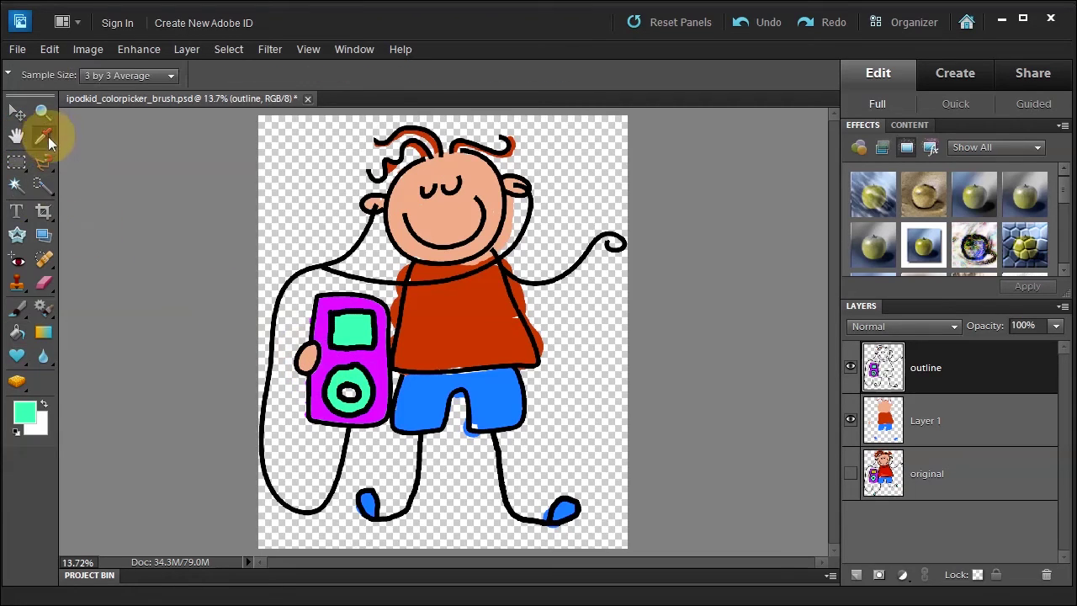
pyautogui.click(434, 385)
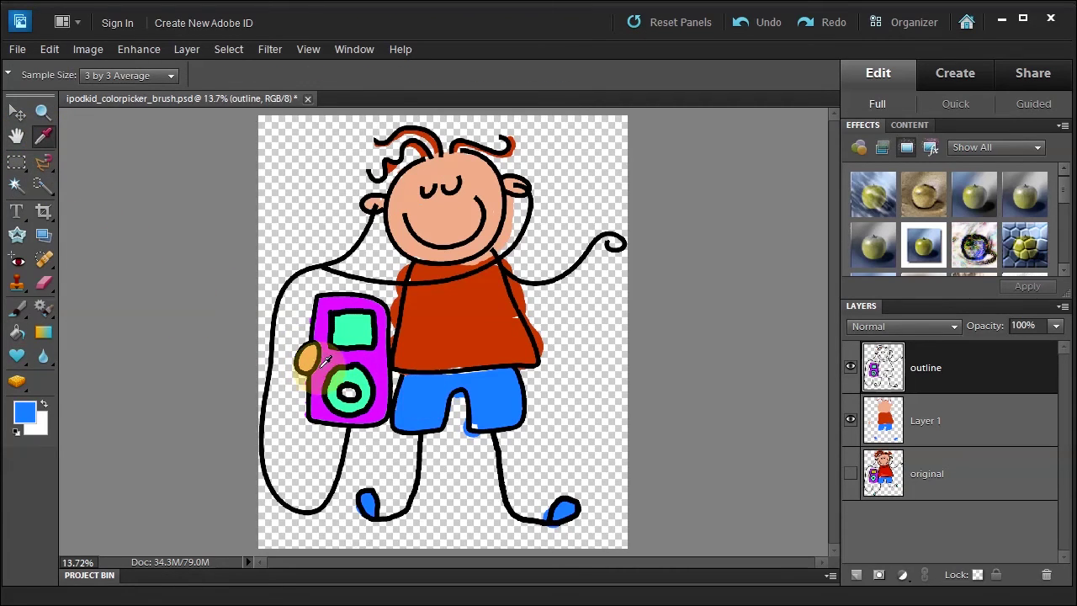
pyautogui.click(17, 333)
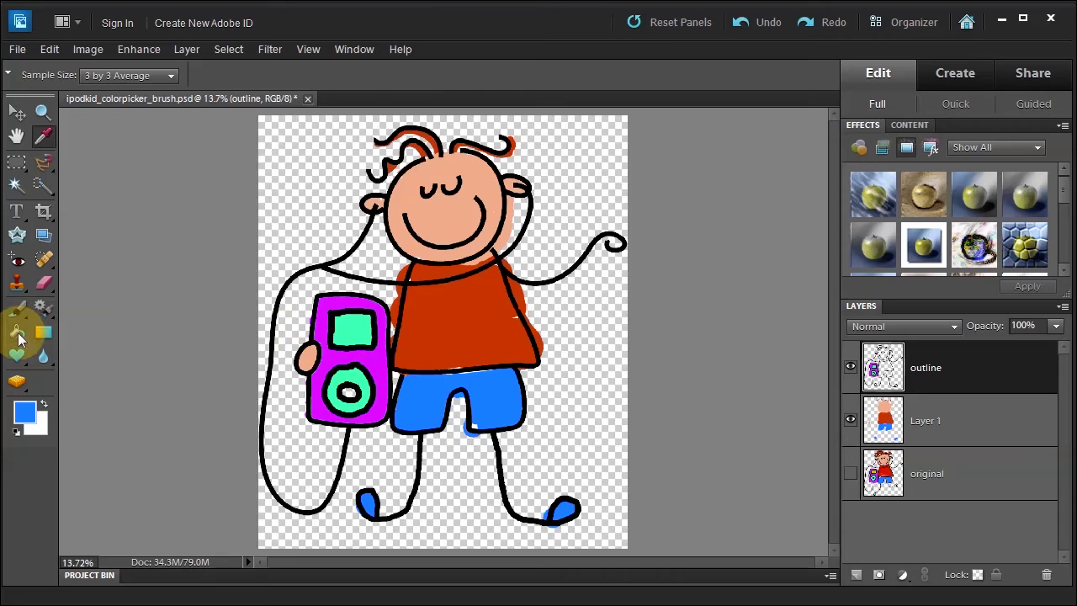
pyautogui.click(345, 379)
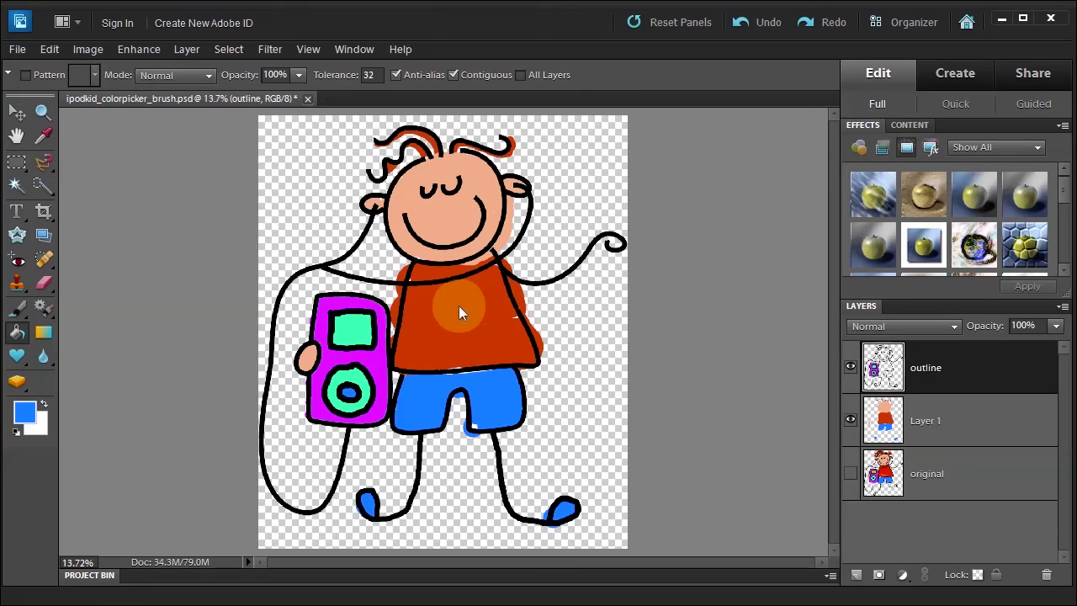
# Switch the Paint Bucket from solid colour to the beige Canvas pattern
pyautogui.click(25, 74)
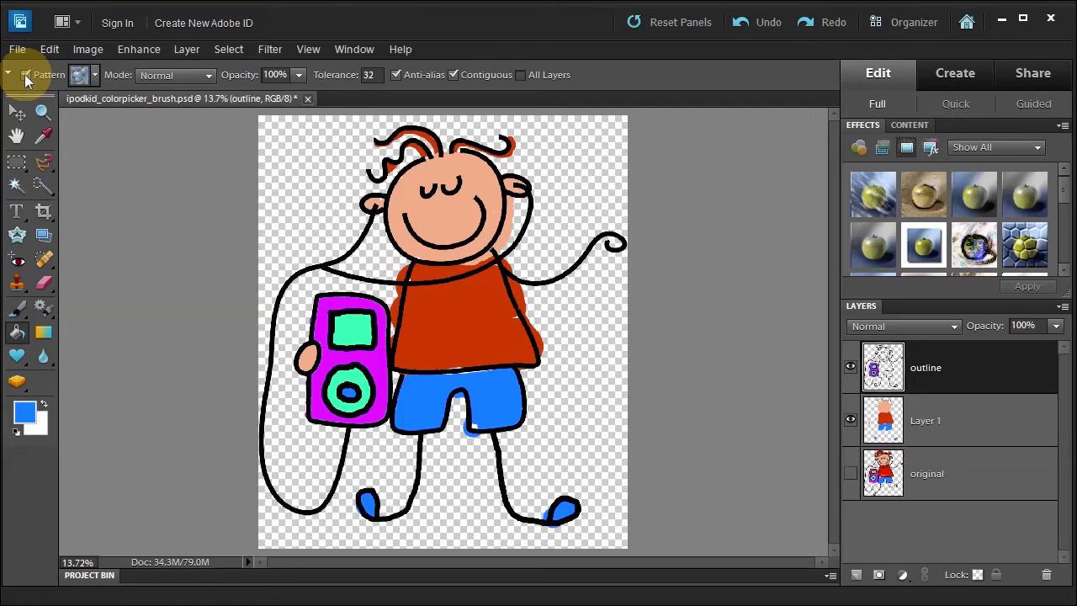
pyautogui.click(94, 74)
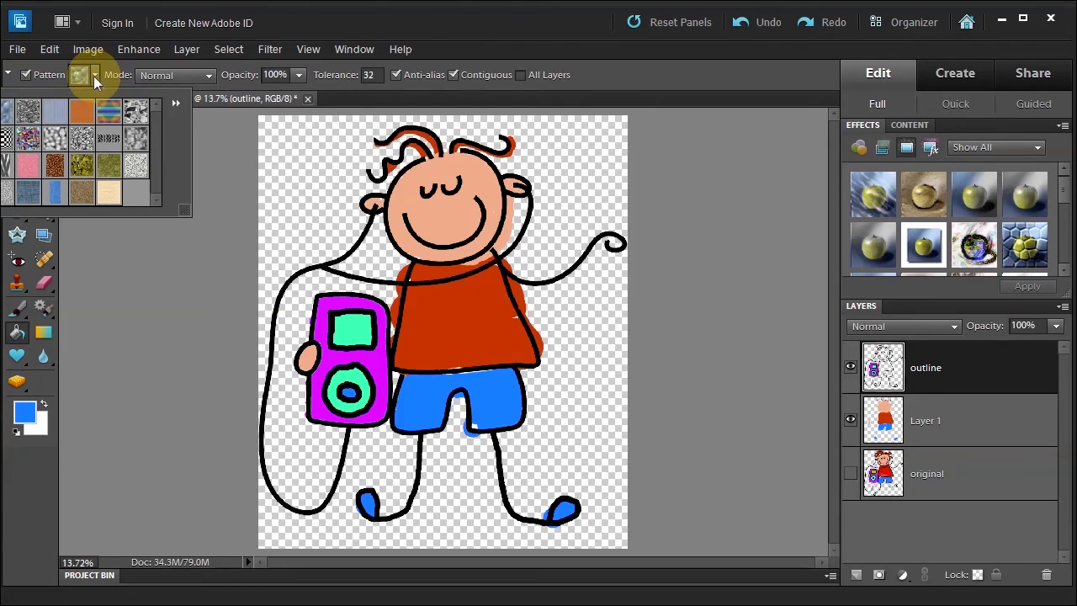
pyautogui.doubleClick(111, 194)
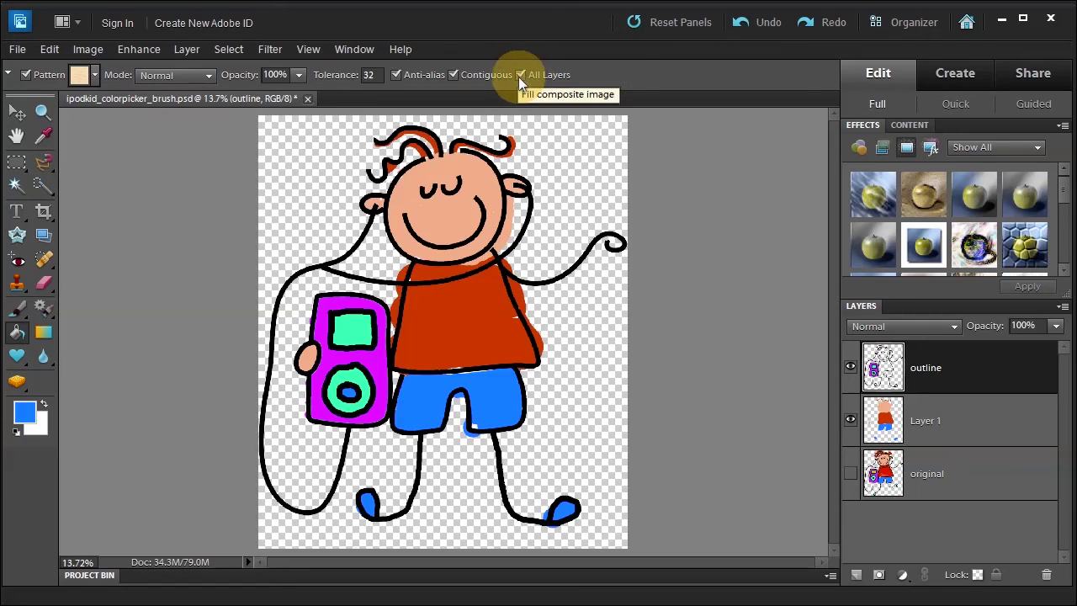
# Fill every background area, including inside the cord loops, with Canvas pattern using non-contiguous fill
pyautogui.click(268, 148)
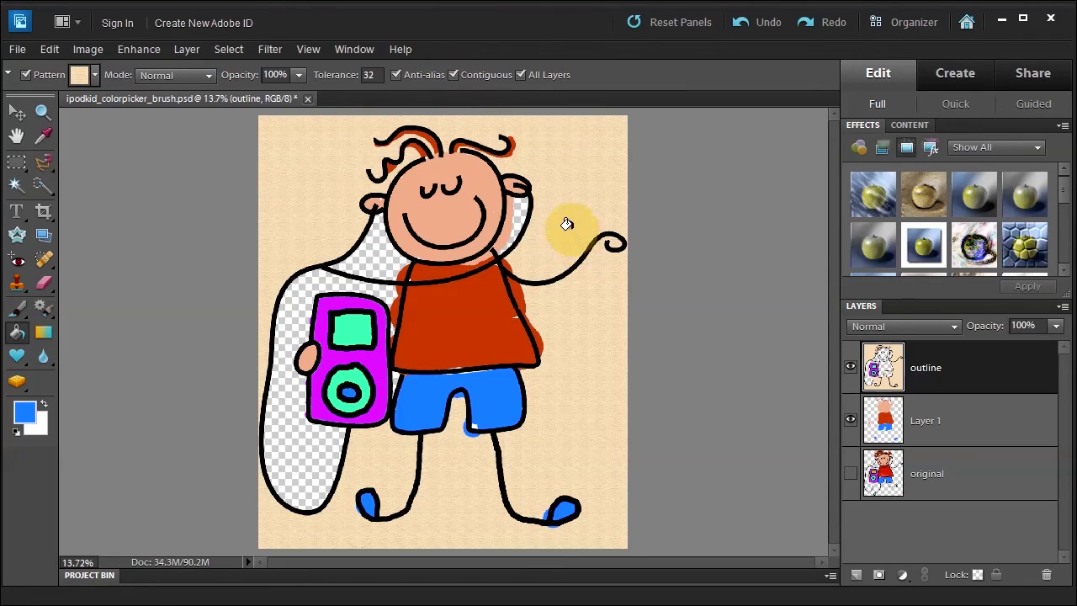
pyautogui.click(767, 22)
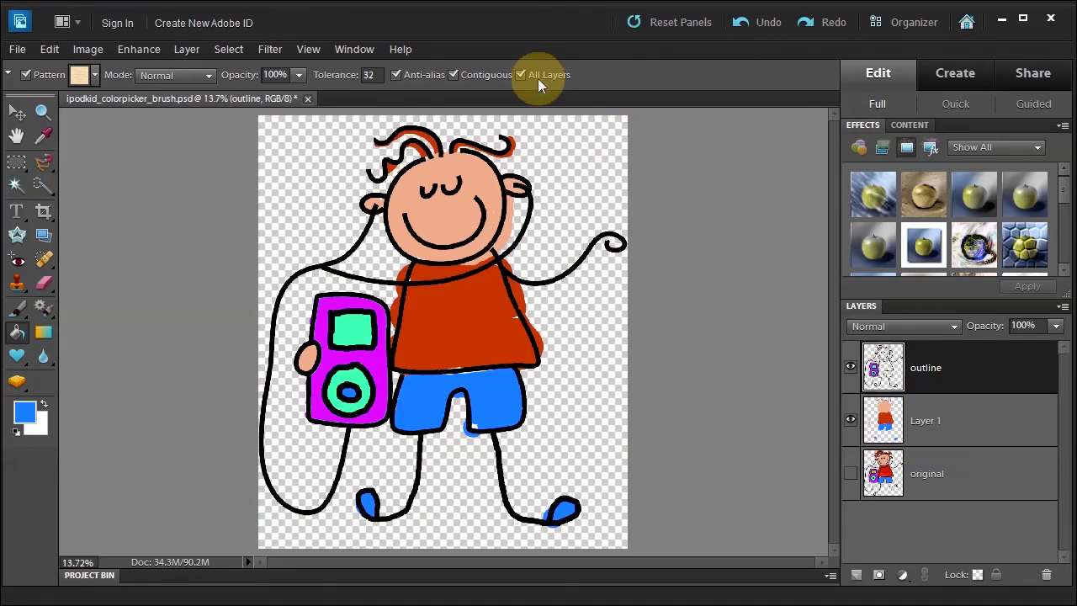
pyautogui.click(454, 74)
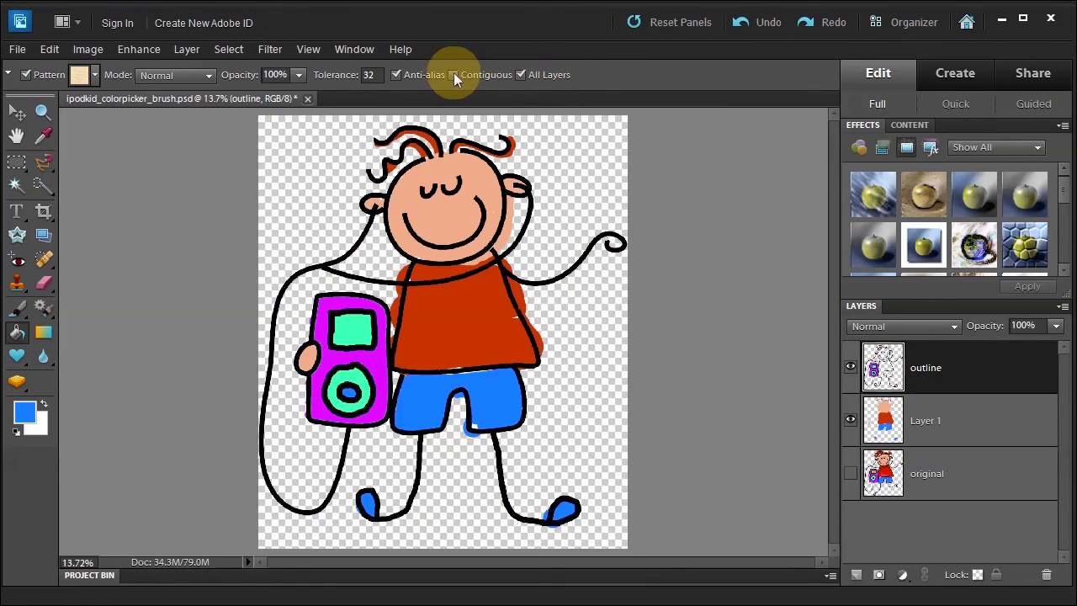
pyautogui.click(294, 158)
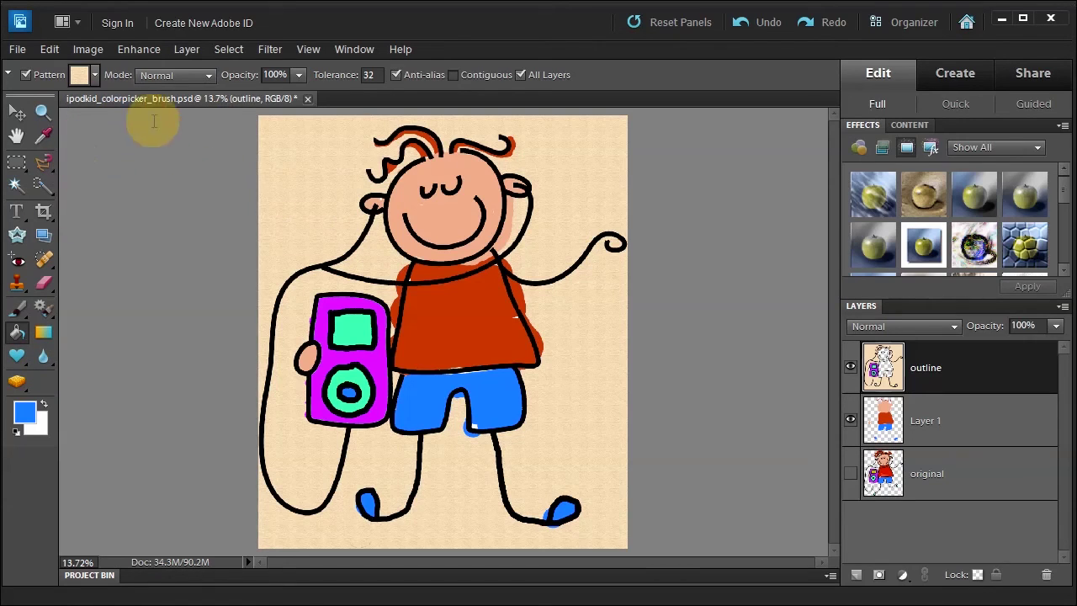
# Open Save As for ipodkid_colorpicker_brush_edited-1.psd in PSD format, keeping version-set saving on
pyautogui.click(17, 49)
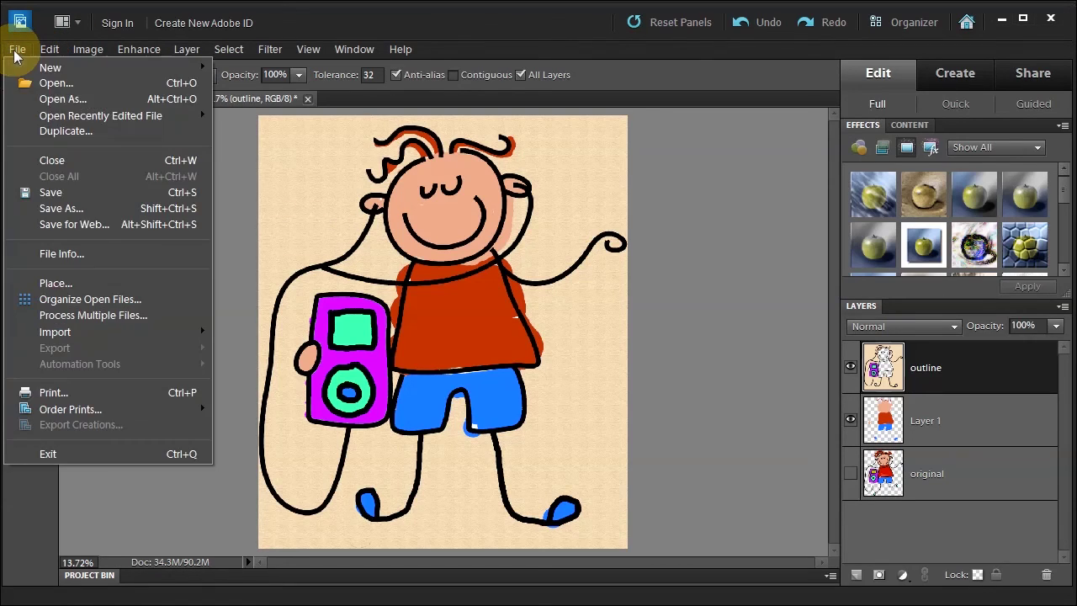
pyautogui.click(54, 203)
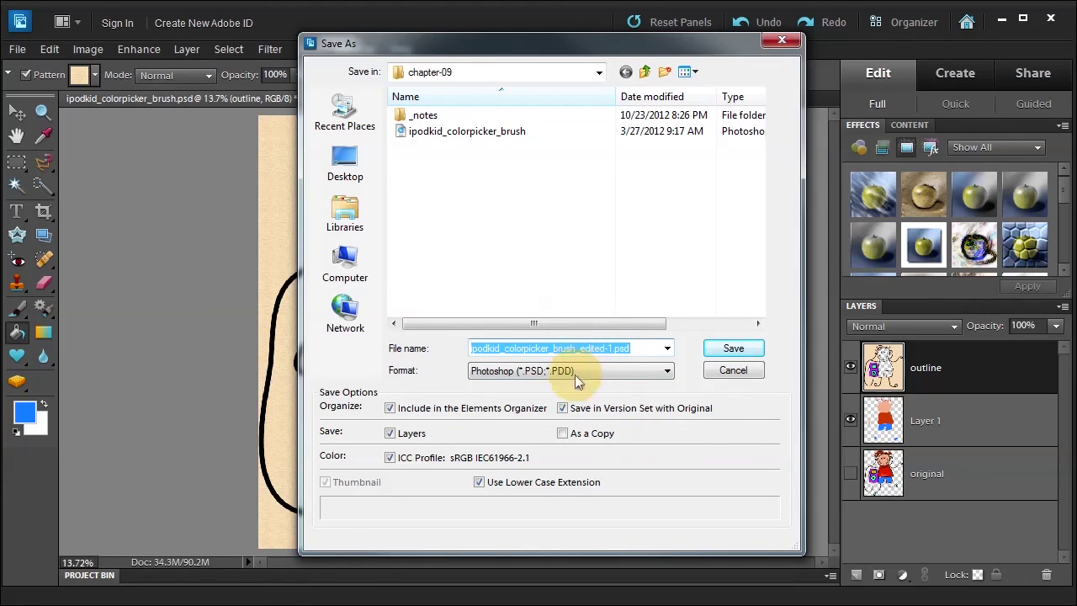
pyautogui.click(563, 409)
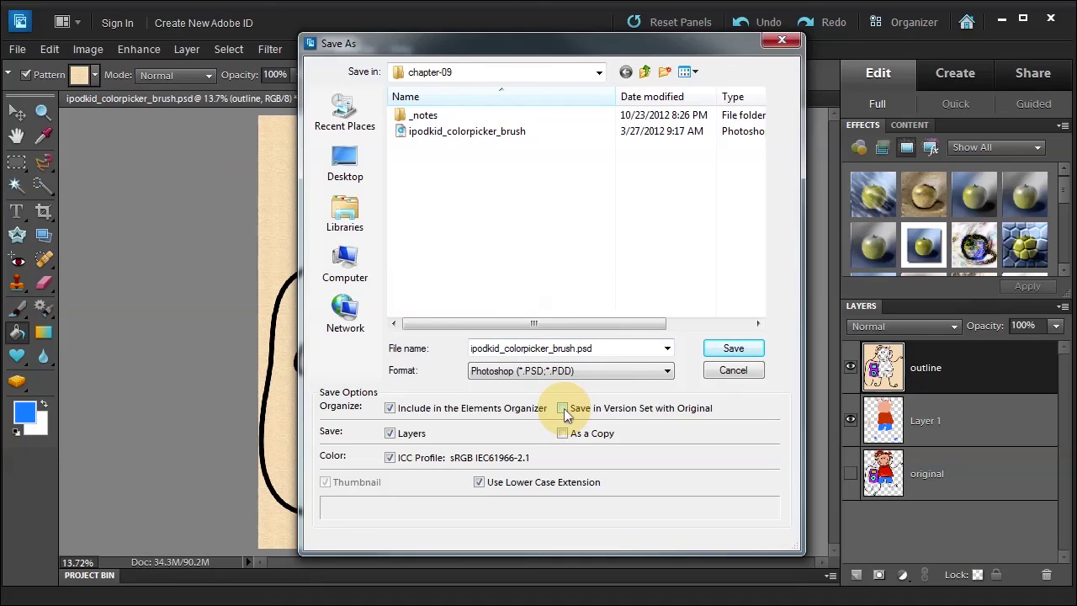
pyautogui.click(563, 409)
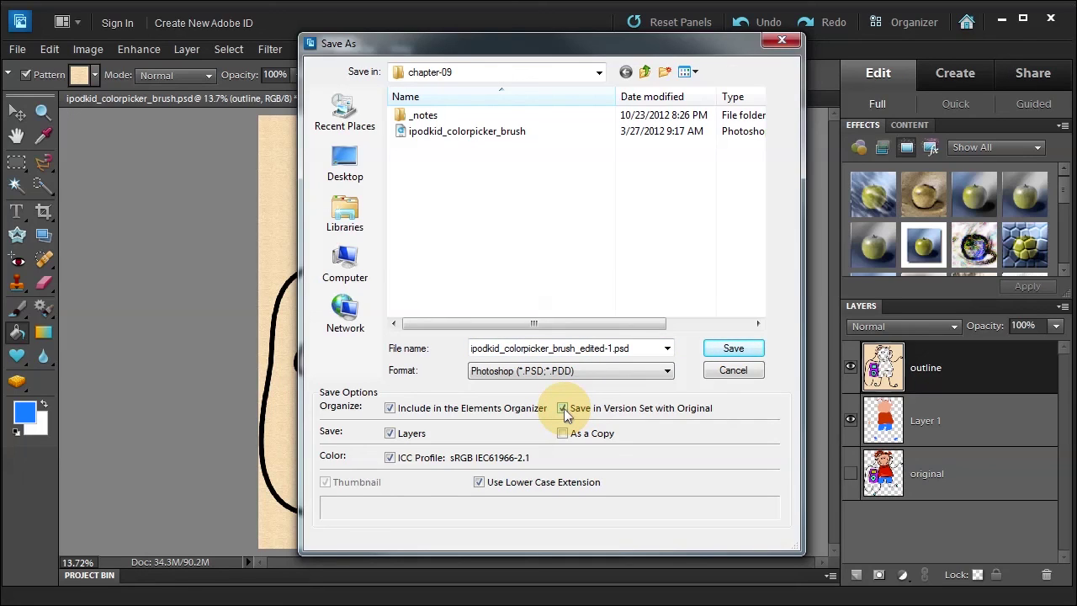